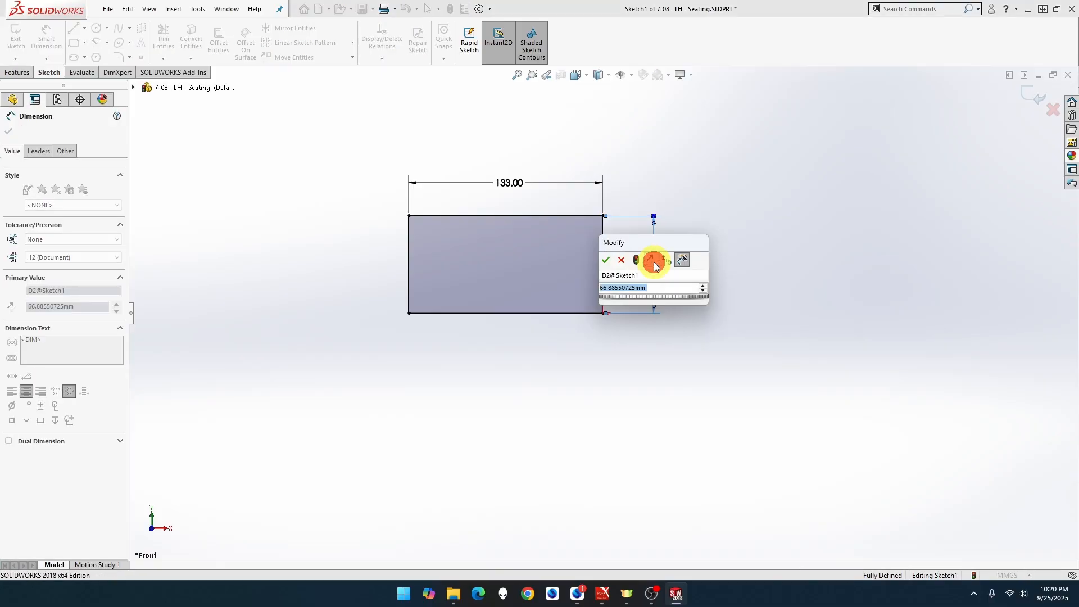
Step: Set the rectangle's height to 65 mm and fillet its upper-left corner with a 44.5 mm radius
{"action": "type", "text": "65"}
{"action": "key", "text": "Return"}
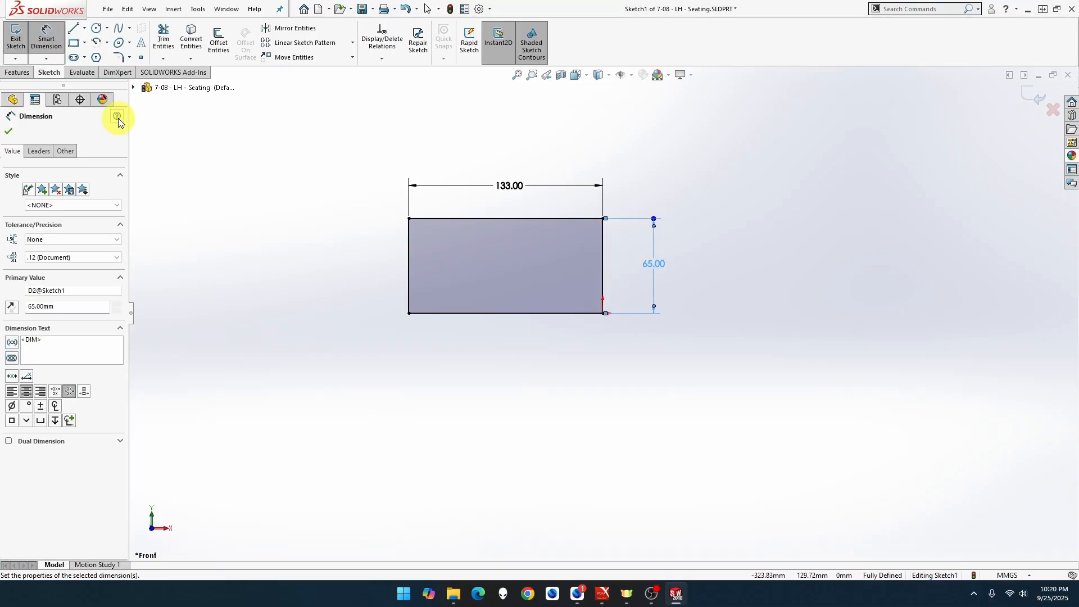
{"action": "left_click", "coordinate": [118, 57]}
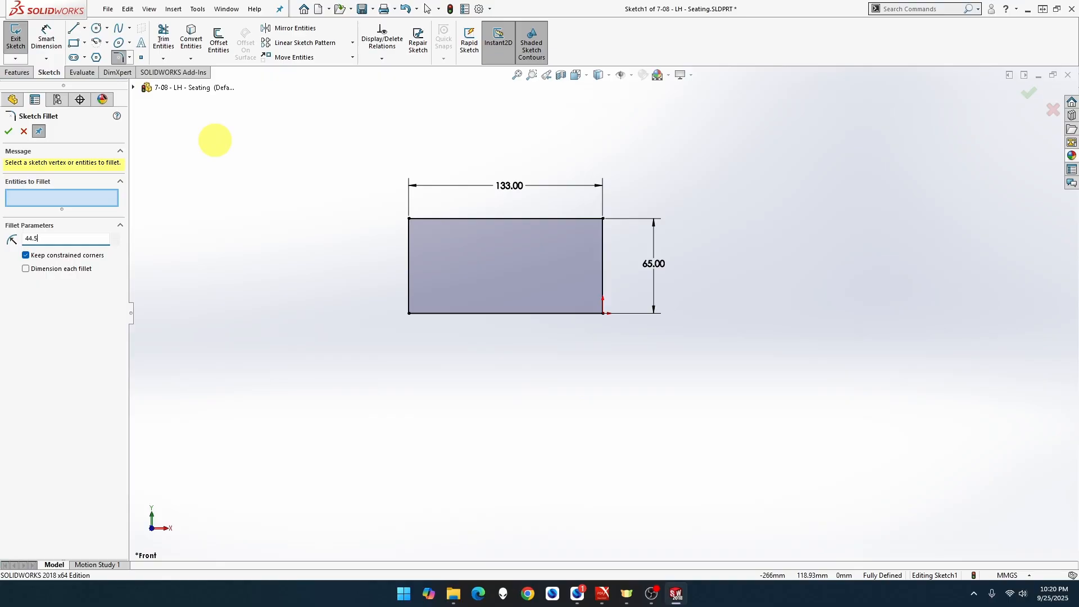
{"action": "left_click", "coordinate": [410, 219]}
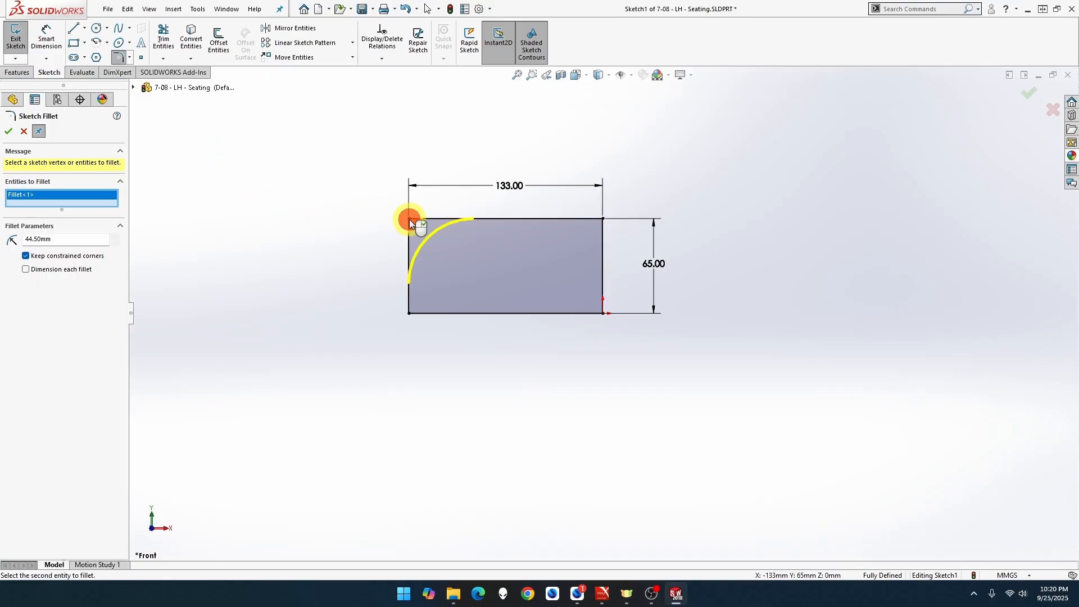
{"action": "left_click", "coordinate": [8, 132]}
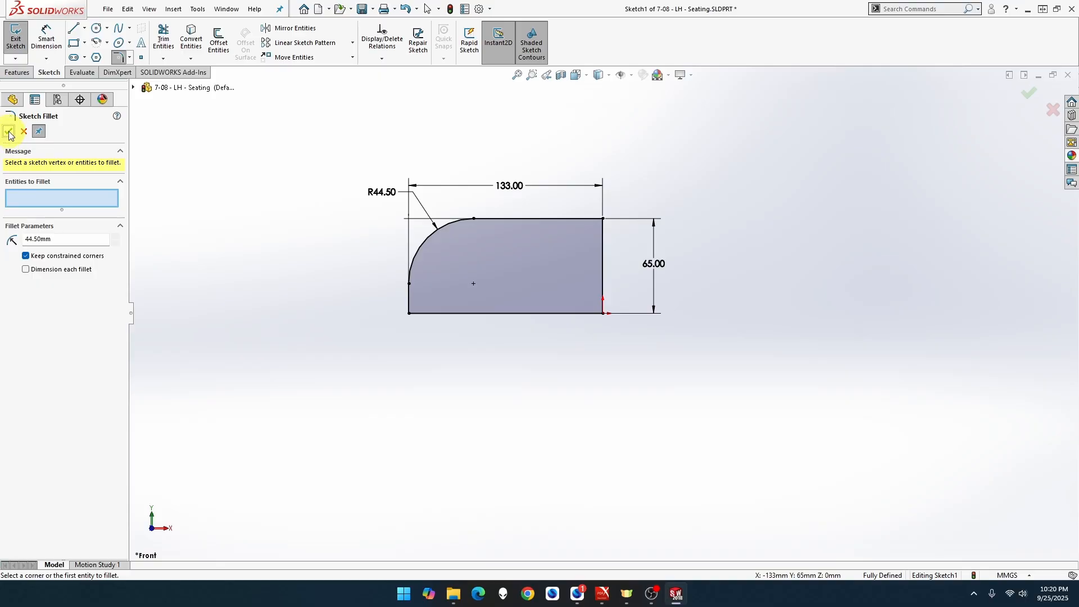
{"action": "left_click", "coordinate": [8, 133]}
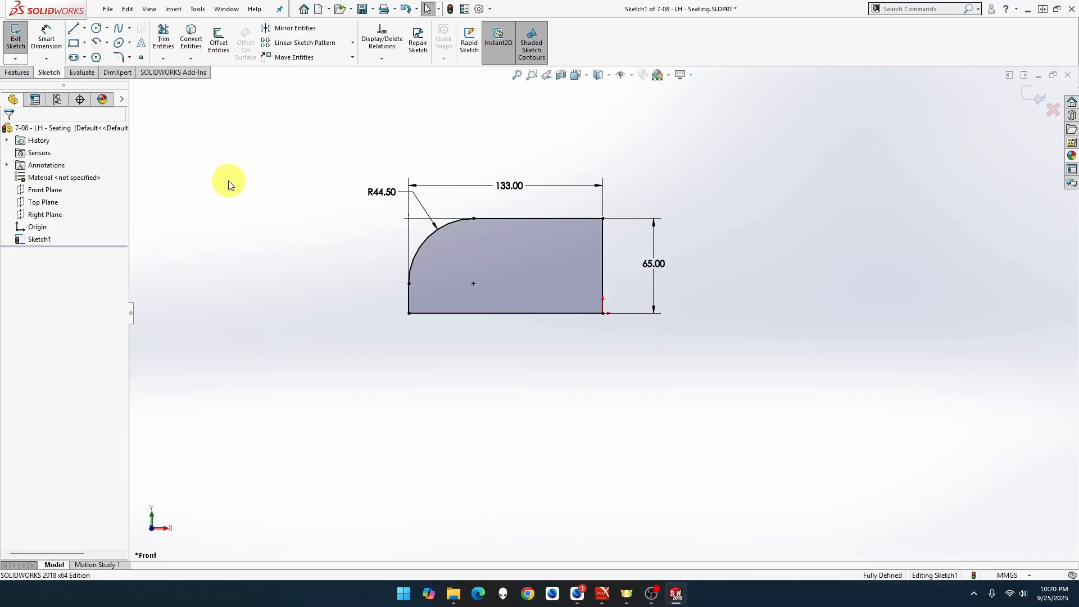
Step: Extrude the rounded profile as a blind boss to a depth of 10 mm
{"action": "left_click", "coordinate": [17, 72]}
{"action": "left_click", "coordinate": [15, 48]}
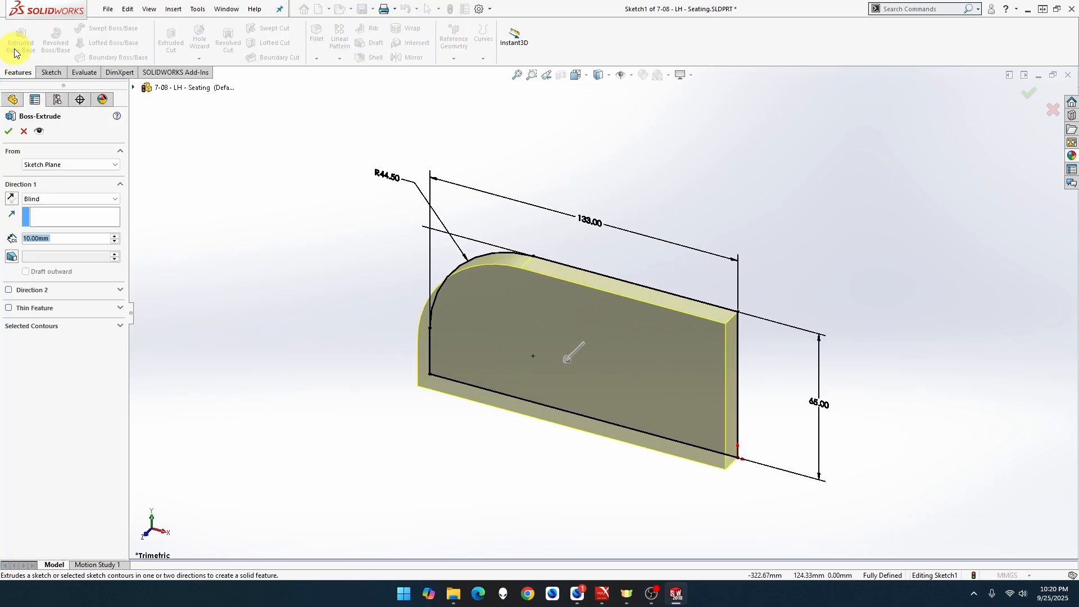
{"action": "type", "text": "10"}
{"action": "key", "text": "Return"}
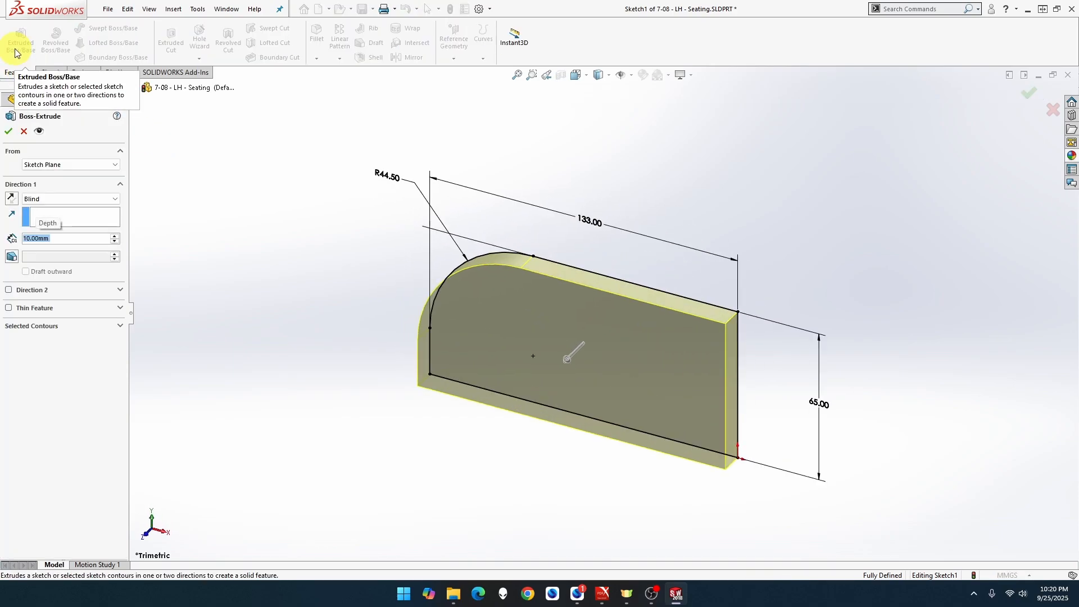
{"action": "left_click", "coordinate": [8, 132]}
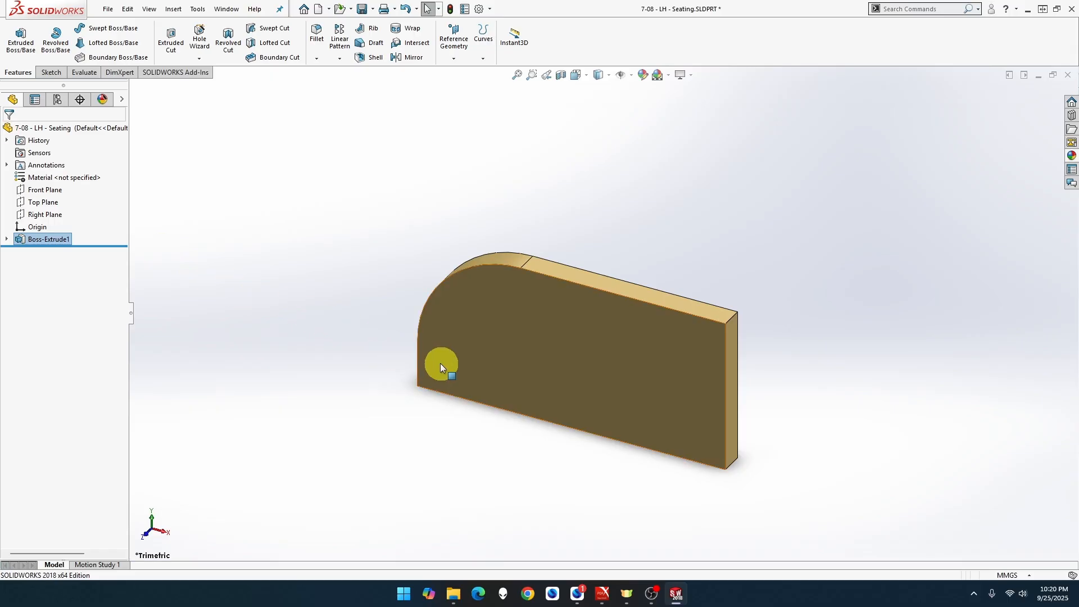
Step: Start a sketch on the plate's front face and draw a full-width rectangle about 9.3 mm high along its bottom edge
{"action": "right_click", "coordinate": [537, 366]}
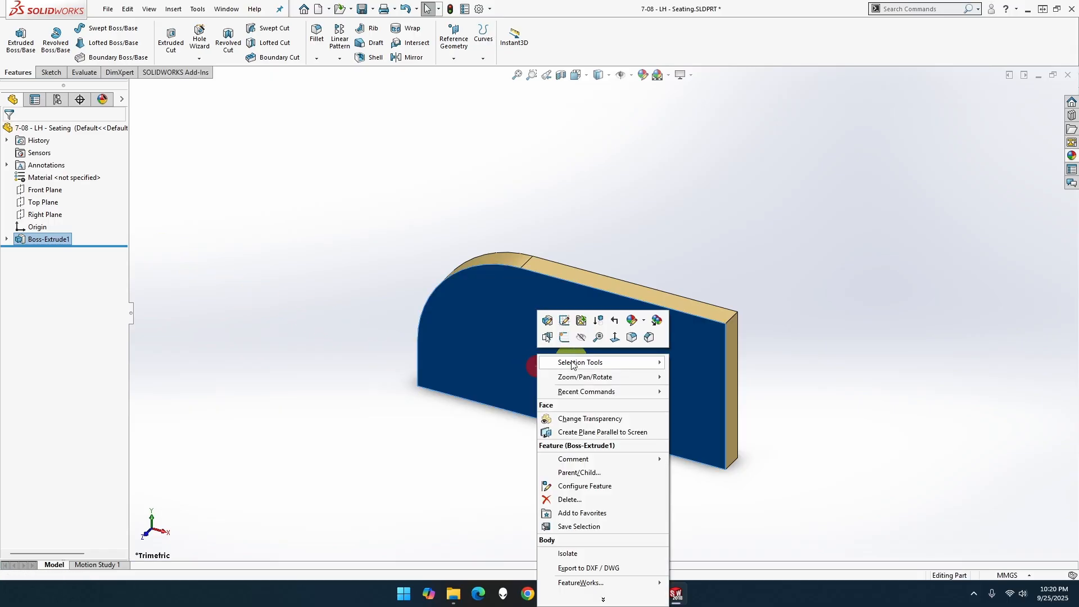
{"action": "left_click", "coordinate": [613, 339]}
{"action": "right_click", "coordinate": [611, 338]}
{"action": "left_click", "coordinate": [637, 322]}
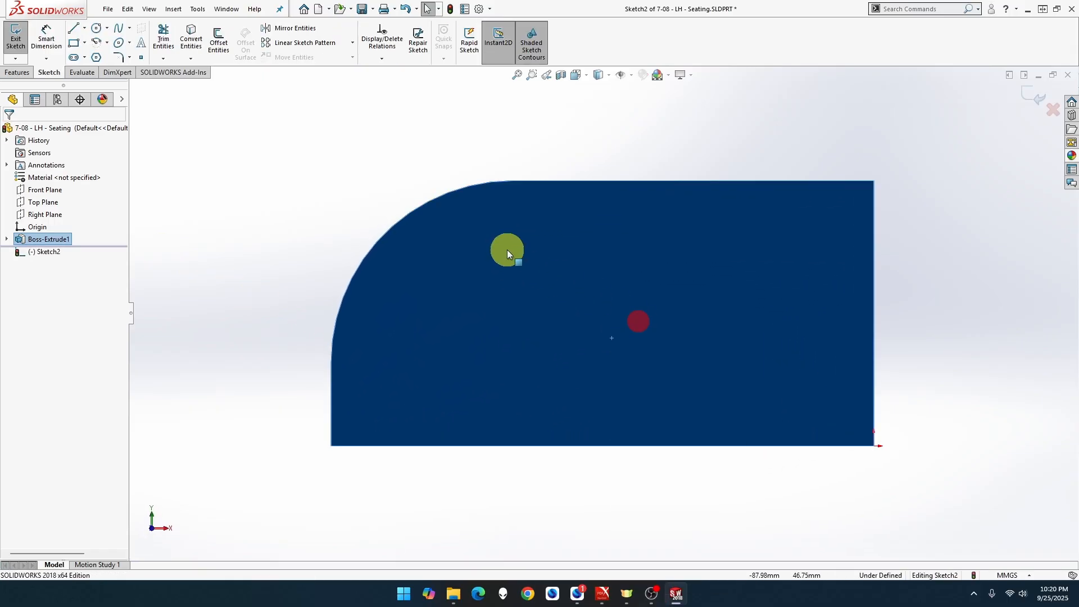
{"action": "left_click", "coordinate": [77, 42]}
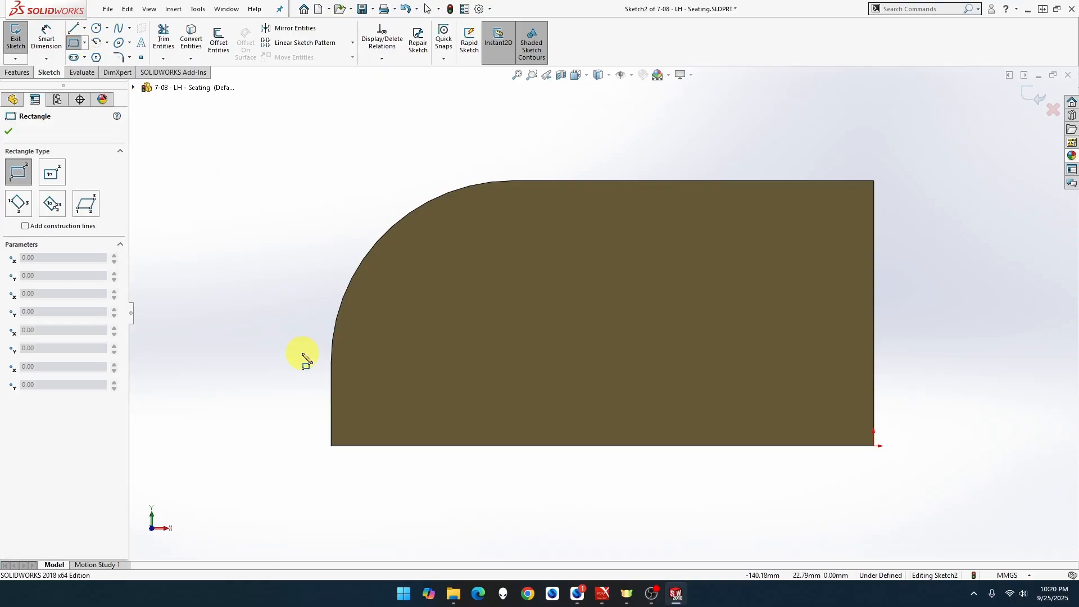
{"action": "left_click", "coordinate": [332, 446]}
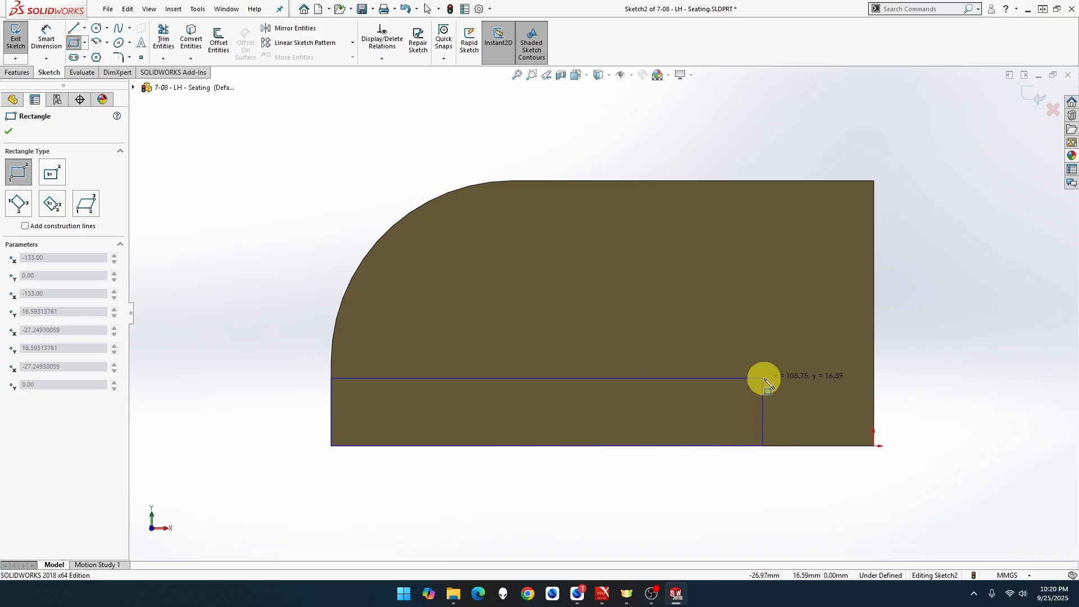
{"action": "left_click", "coordinate": [871, 409]}
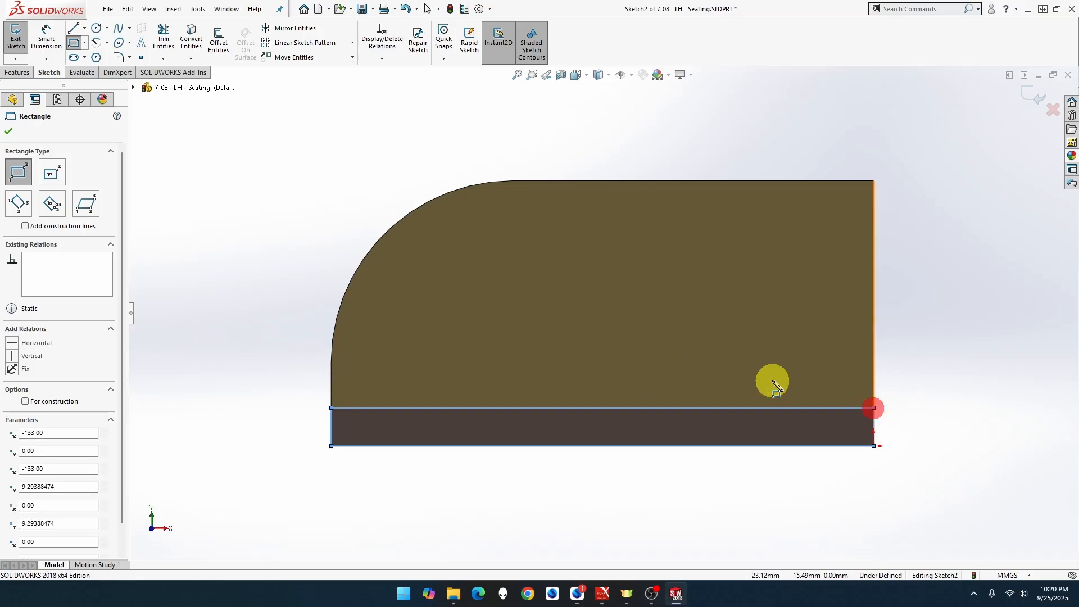
Step: Dimension the height of the bottom rectangle to 10 mm
{"action": "left_click", "coordinate": [47, 38]}
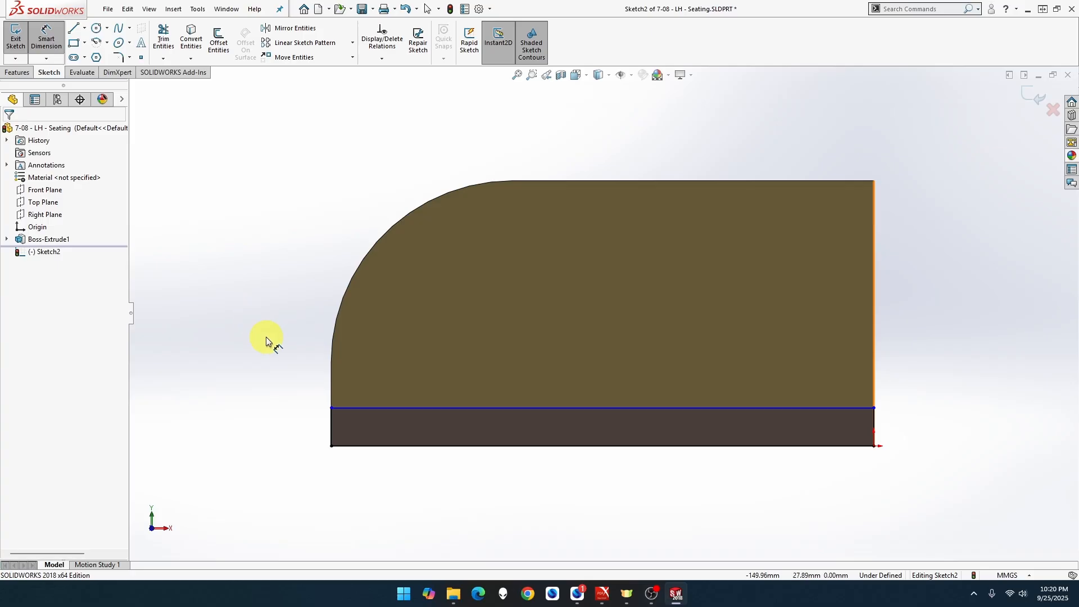
{"action": "left_click", "coordinate": [330, 427]}
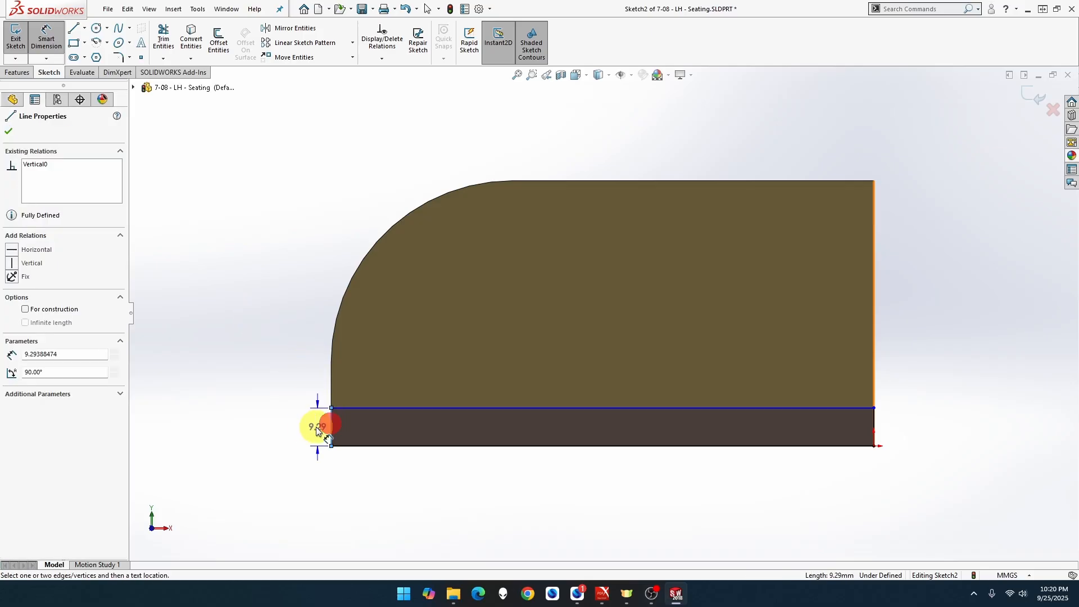
{"action": "left_click", "coordinate": [299, 426]}
{"action": "key", "text": "Return"}
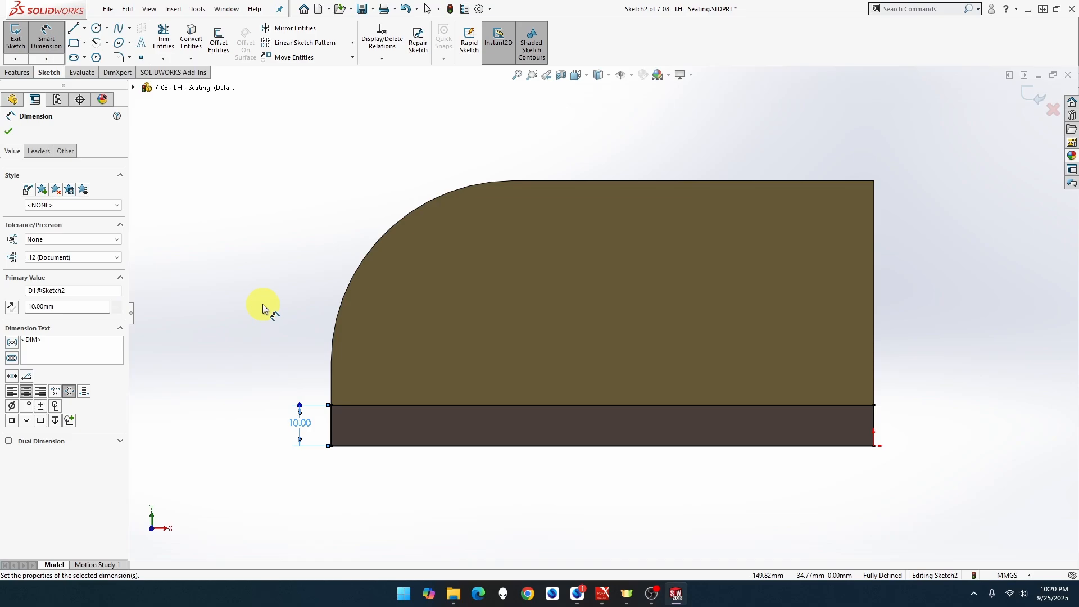
Step: Finish the sketch and extrude the bottom rectangle by 81+29 mm (110 mm), merged with the upright plate
{"action": "left_click", "coordinate": [34, 73]}
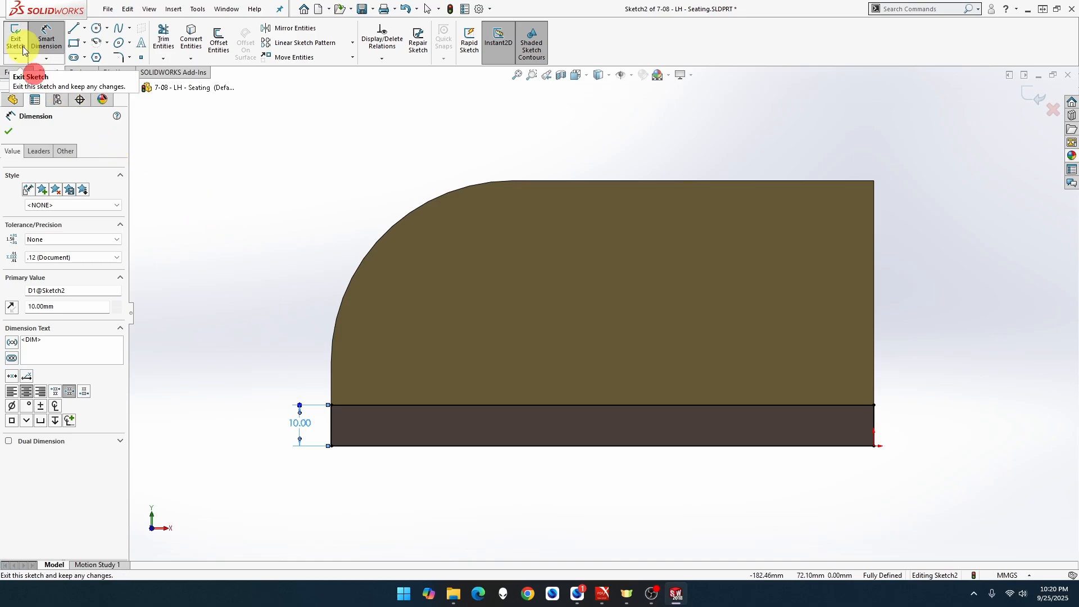
{"action": "left_click", "coordinate": [22, 46]}
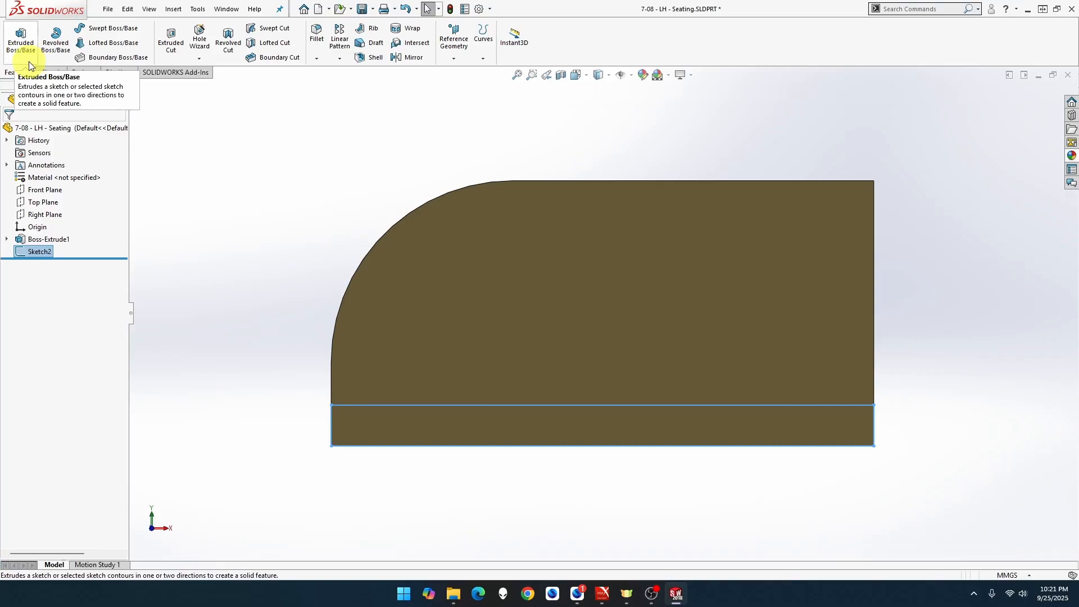
{"action": "left_click", "coordinate": [21, 39]}
{"action": "type", "text": "81+"}
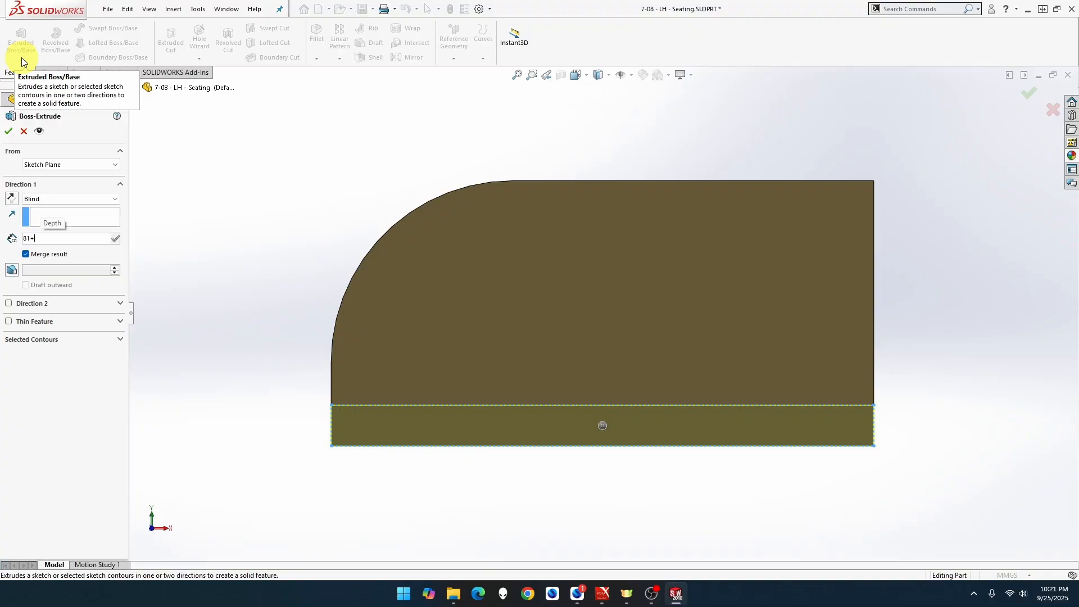
{"action": "type", "text": "29"}
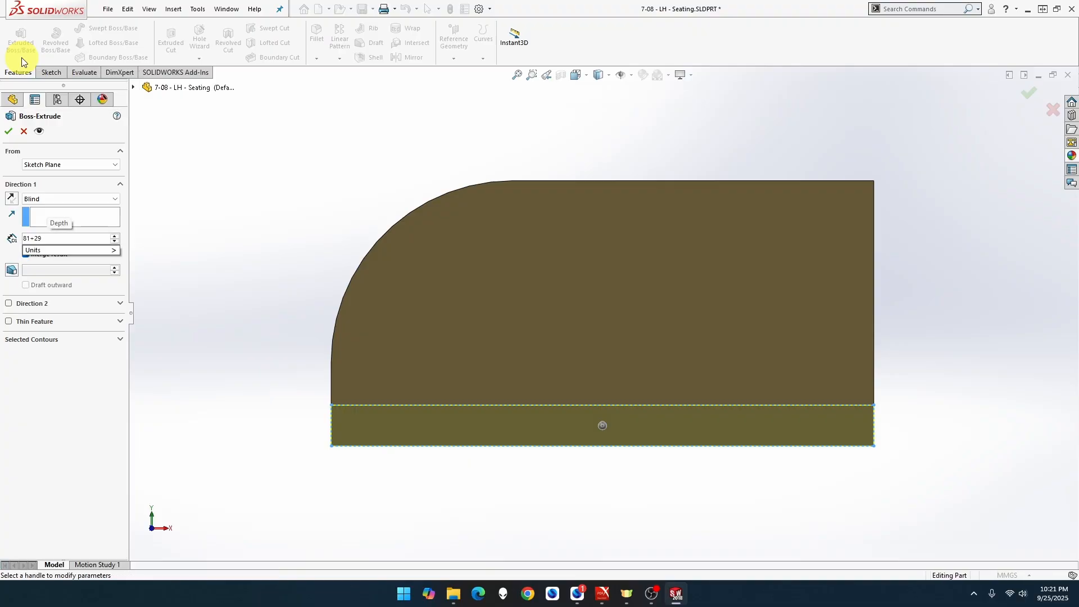
{"action": "key", "text": "Return"}
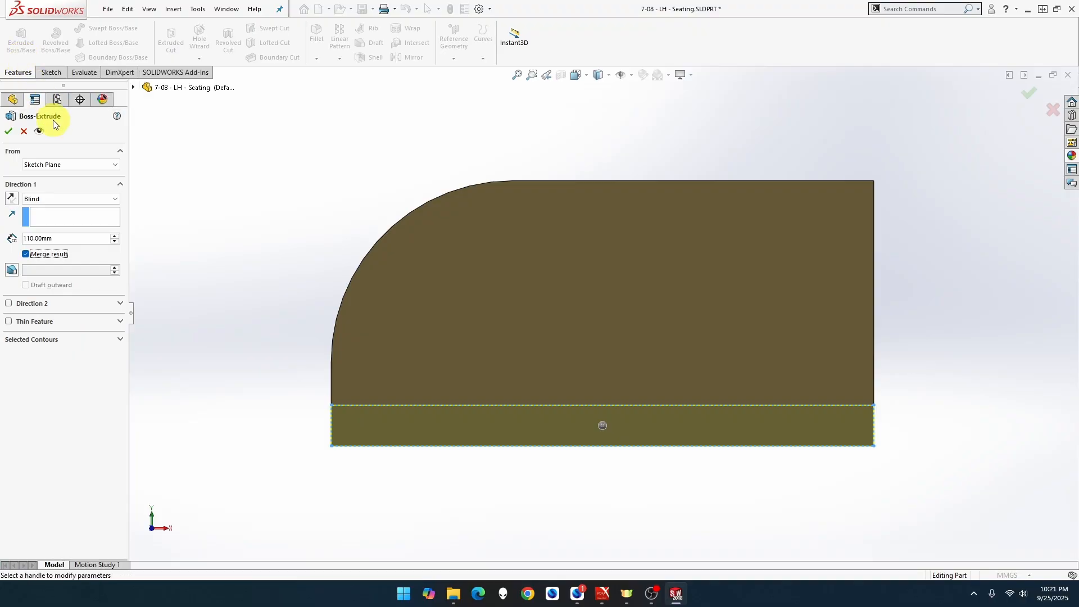
{"action": "left_click", "coordinate": [8, 131]}
{"action": "left_click", "coordinate": [220, 234]}
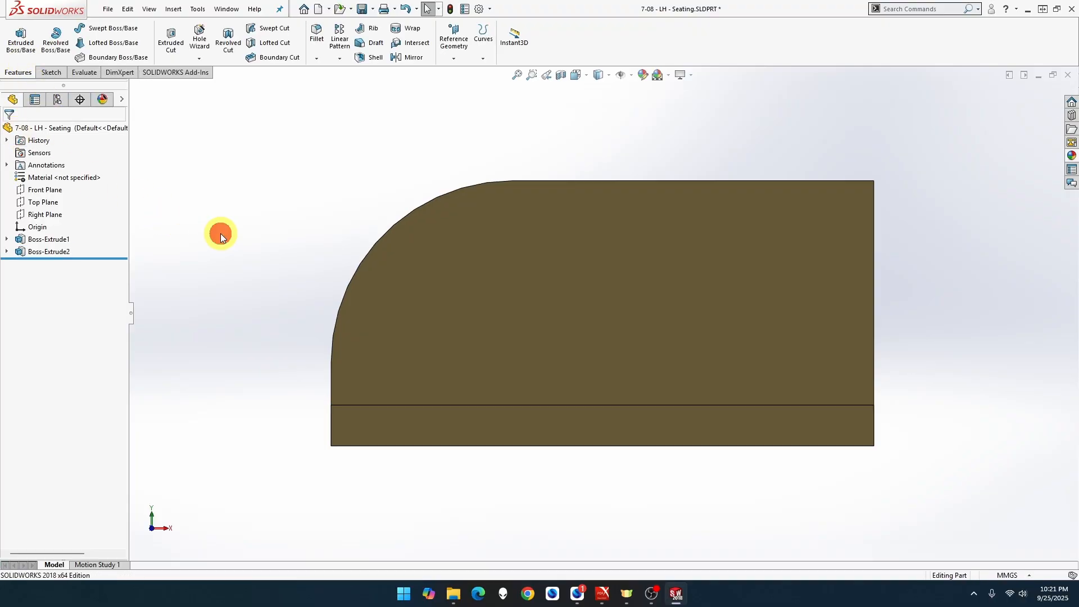
Step: Start a sketch on the base's top face and draw a rectangle about 22.8 by 17.3 mm at its front-right corner
{"action": "key", "text": "ctrl+7"}
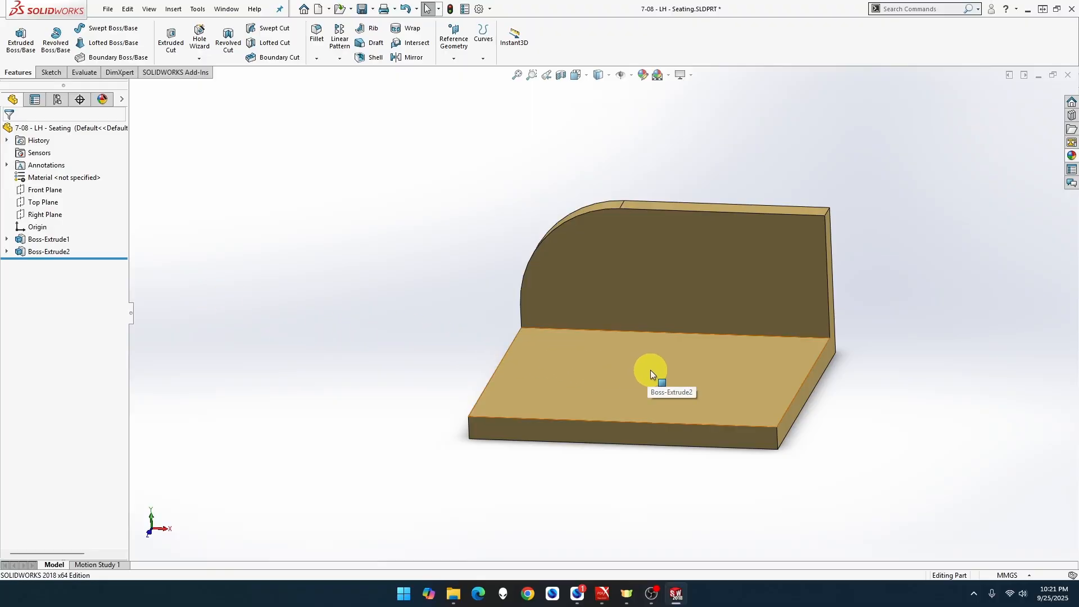
{"action": "right_click", "coordinate": [709, 389]}
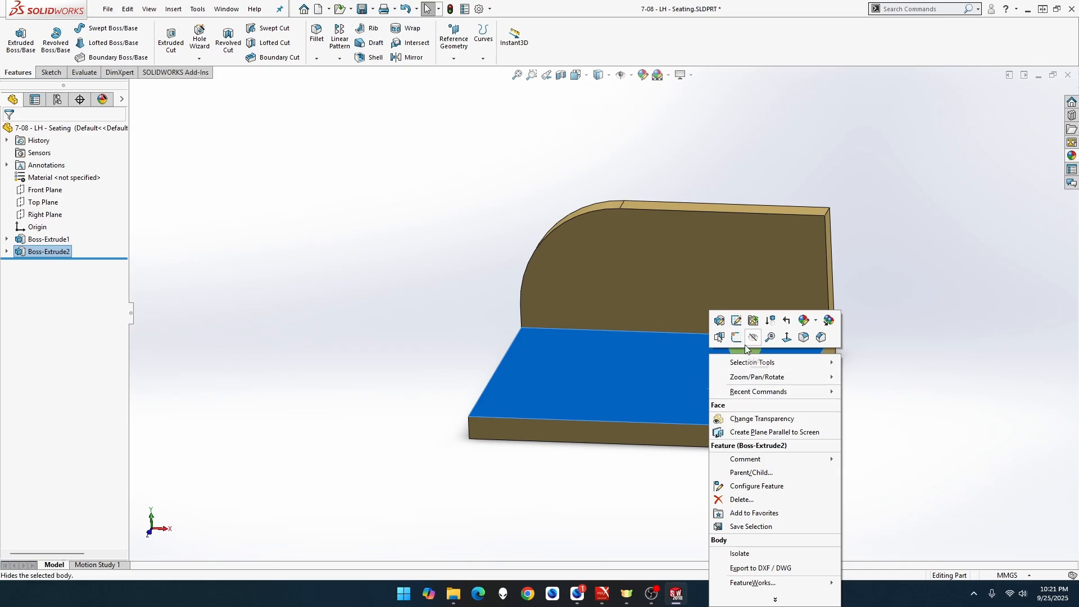
{"action": "left_click", "coordinate": [786, 336]}
{"action": "right_click", "coordinate": [731, 379]}
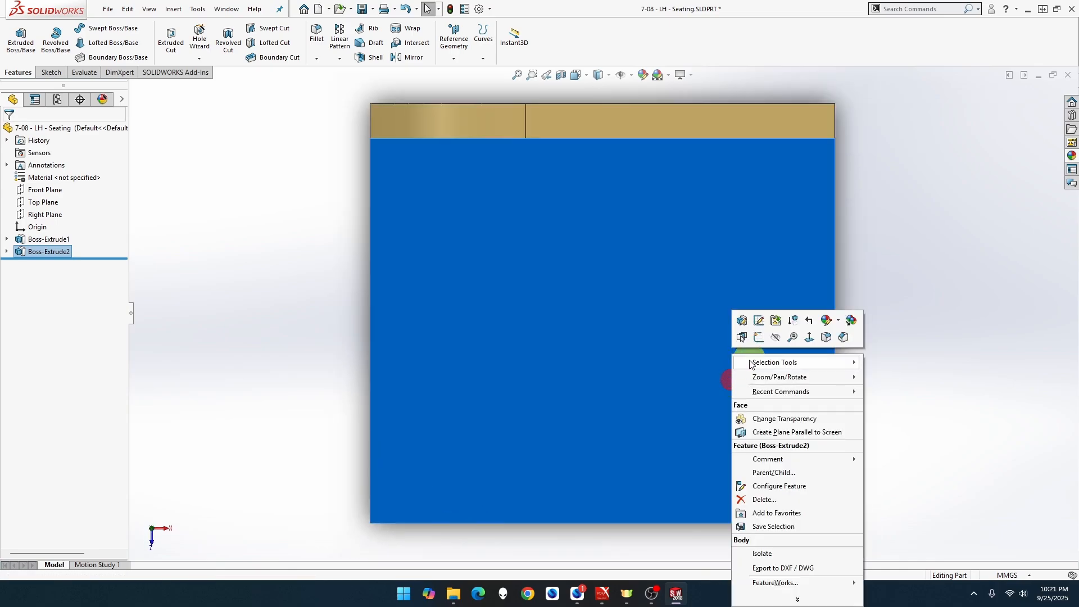
{"action": "left_click", "coordinate": [763, 339]}
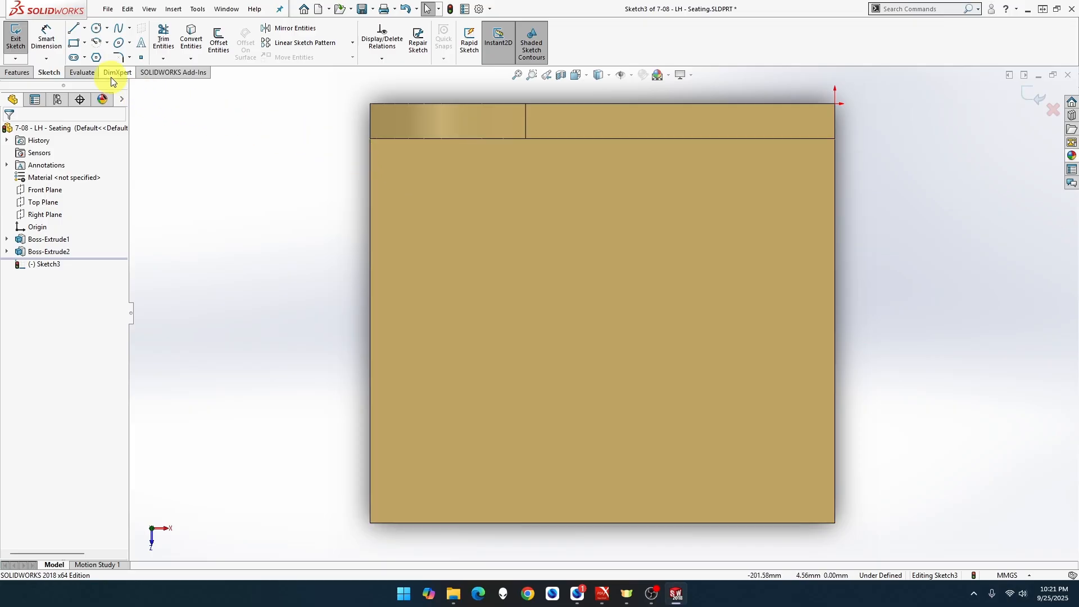
{"action": "left_click", "coordinate": [75, 48]}
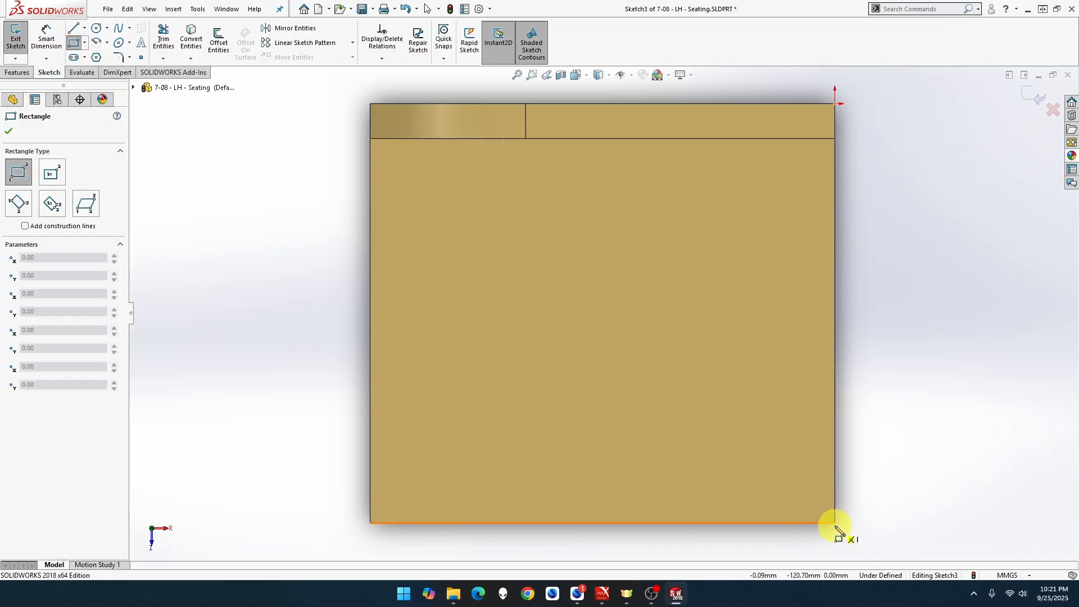
{"action": "left_click_drag", "start_coordinate": [835, 523], "coordinate": [755, 462]}
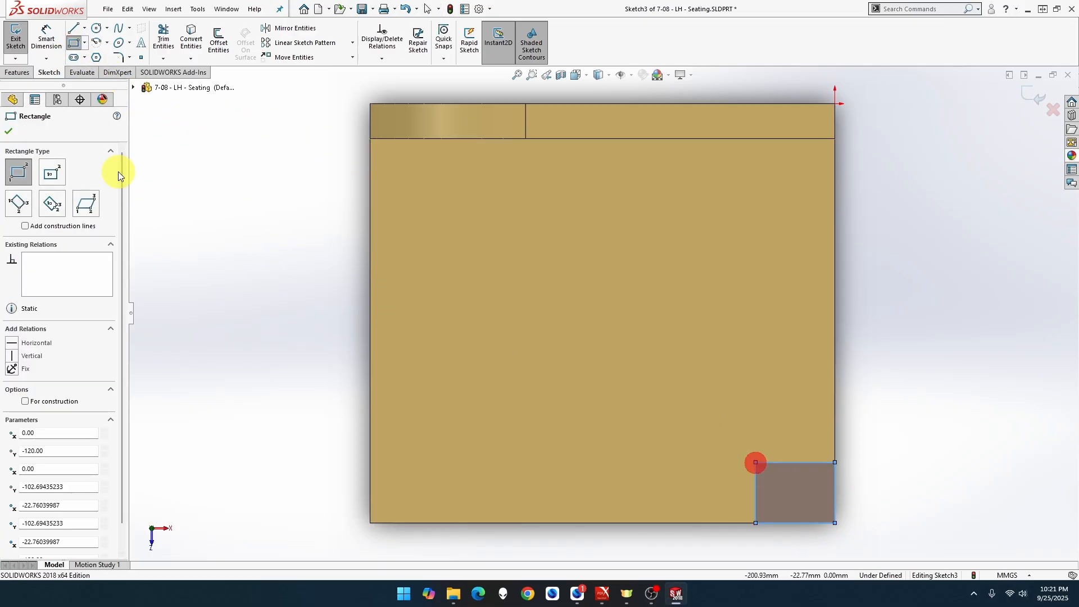
Step: Dimension the width of the corner rectangle to 19 mm
{"action": "left_click", "coordinate": [54, 45]}
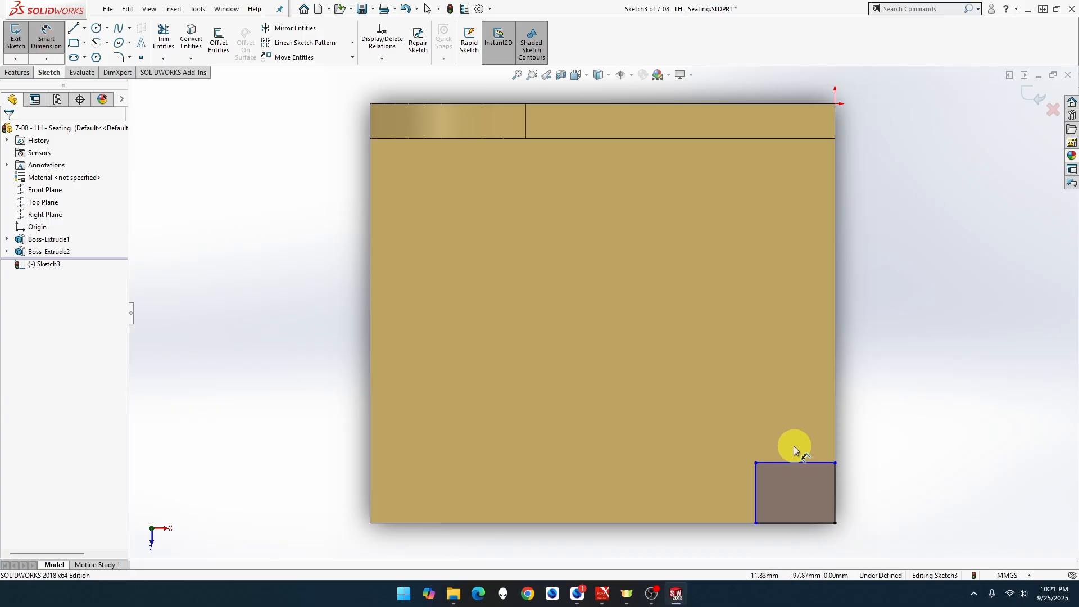
{"action": "left_click", "coordinate": [795, 463]}
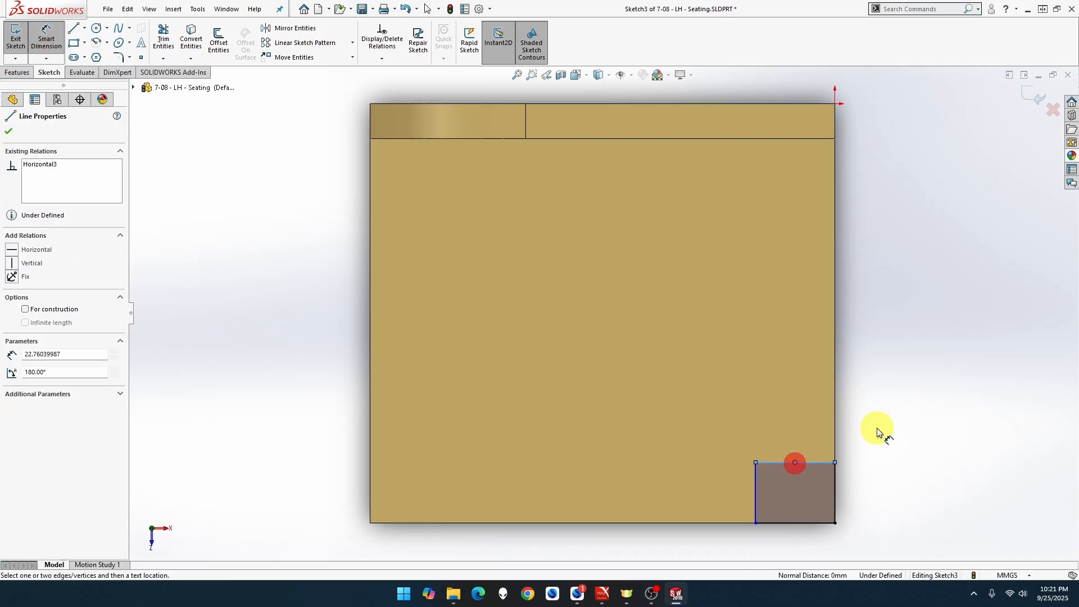
{"action": "right_click", "coordinate": [863, 454]}
{"action": "key", "text": "Escape"}
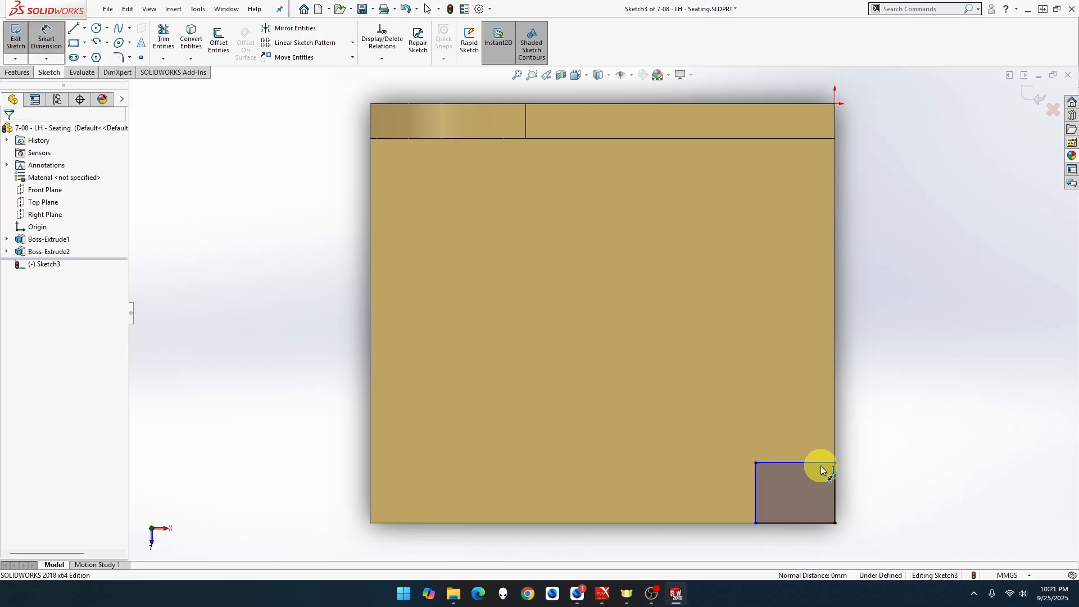
{"action": "left_click", "coordinate": [820, 464]}
{"action": "left_click", "coordinate": [877, 424]}
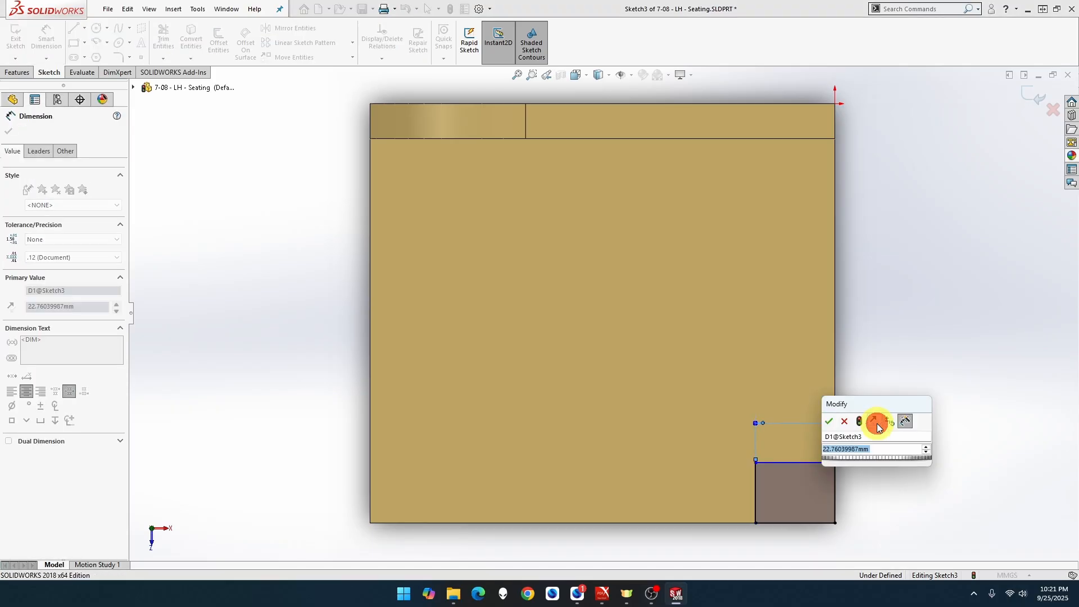
{"action": "type", "text": "19"}
{"action": "key", "text": "Return"}
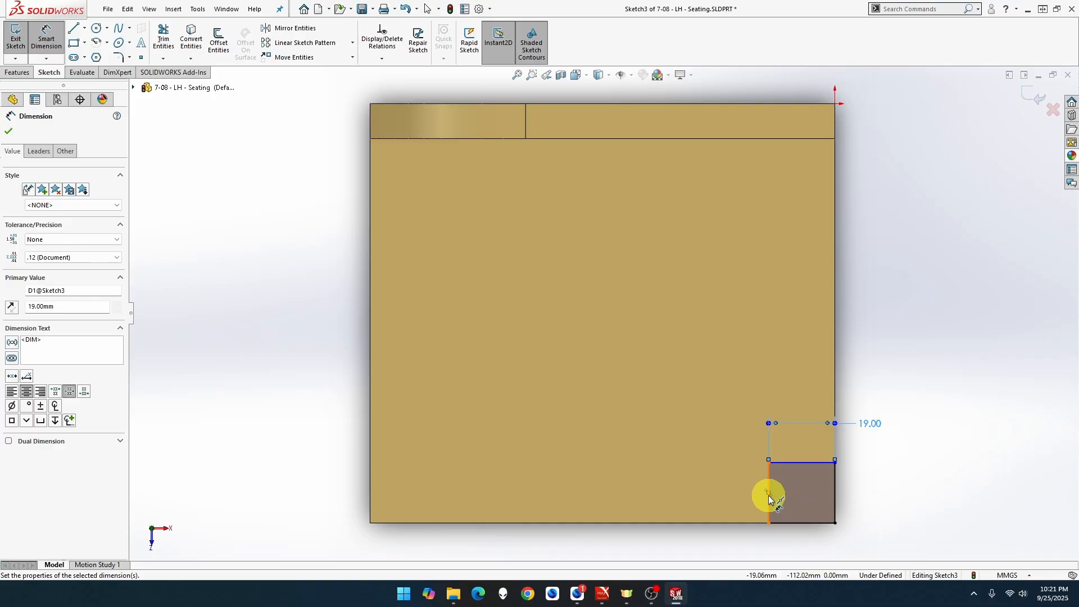
Step: Dimension the front-to-back length of the corner rectangle to 19 mm
{"action": "left_click", "coordinate": [769, 497]}
{"action": "left_click", "coordinate": [894, 487]}
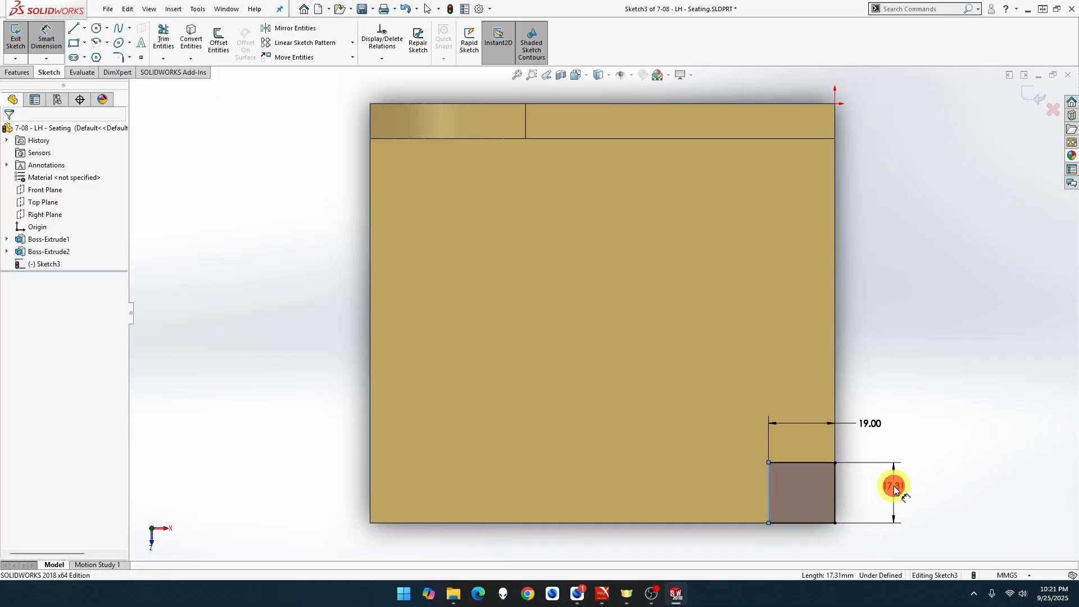
{"action": "type", "text": "19"}
{"action": "key", "text": "Return"}
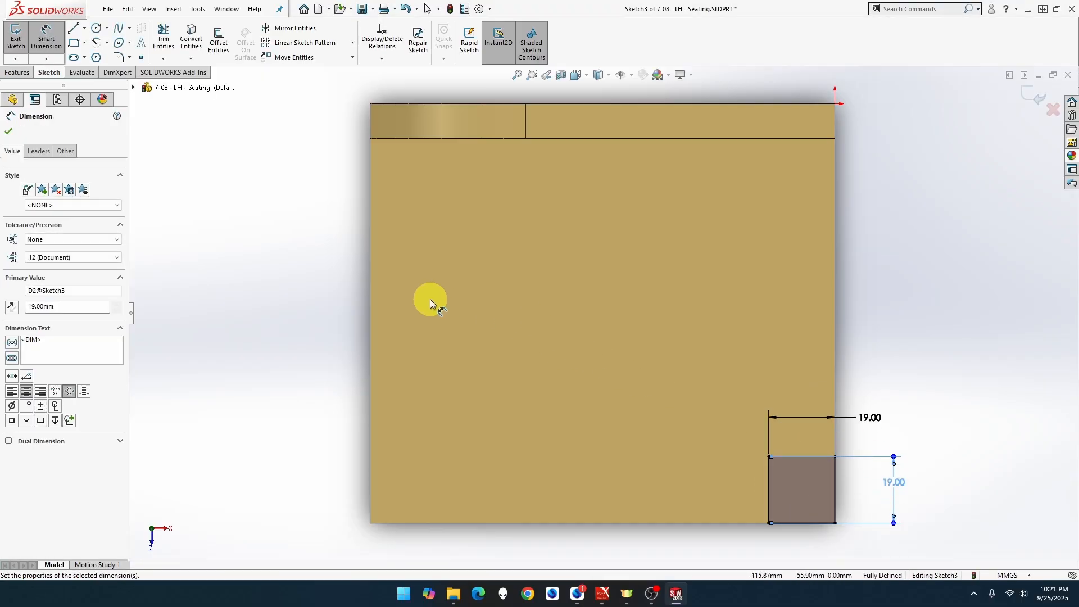
Step: Cut the 19 mm corner square out of the base plate with an Extruded Cut set to Through All
{"action": "left_click", "coordinate": [16, 78]}
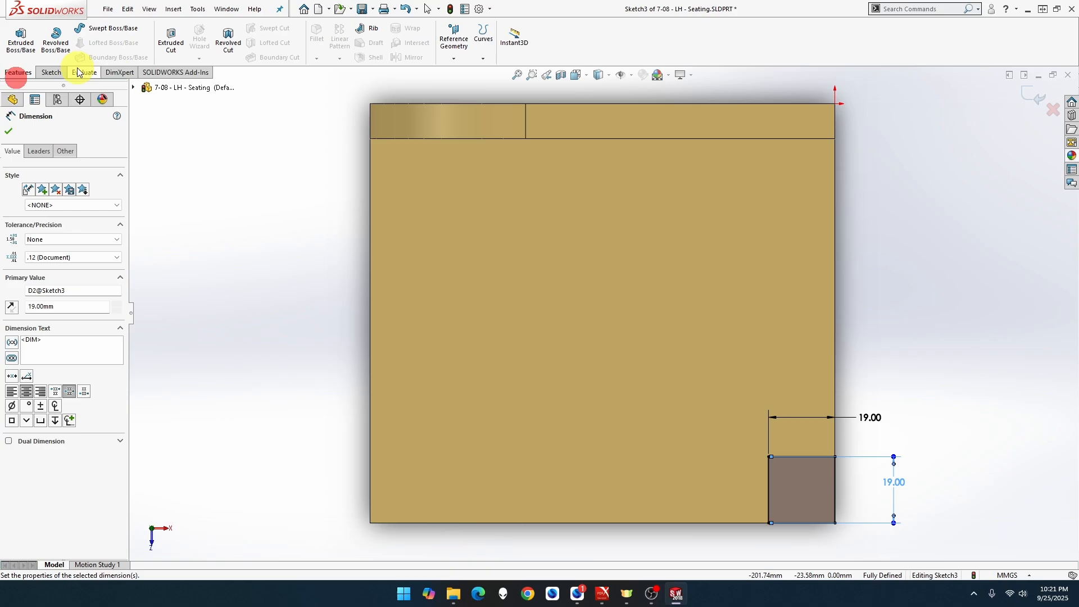
{"action": "left_click", "coordinate": [172, 53]}
{"action": "left_click", "coordinate": [56, 163]}
{"action": "left_click", "coordinate": [57, 164]}
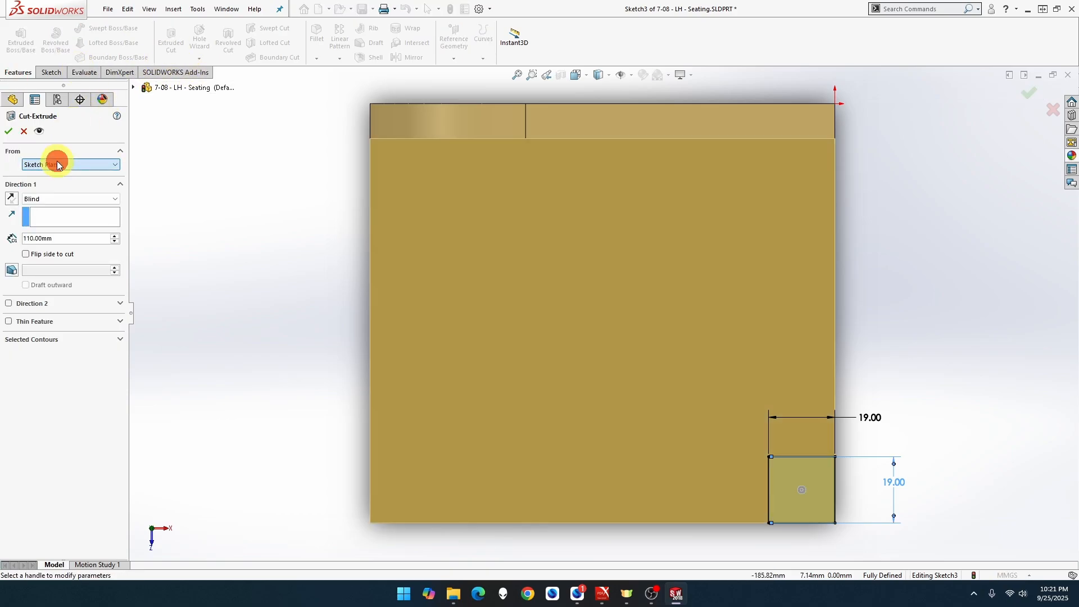
{"action": "left_click", "coordinate": [59, 200]}
{"action": "left_click", "coordinate": [61, 211]}
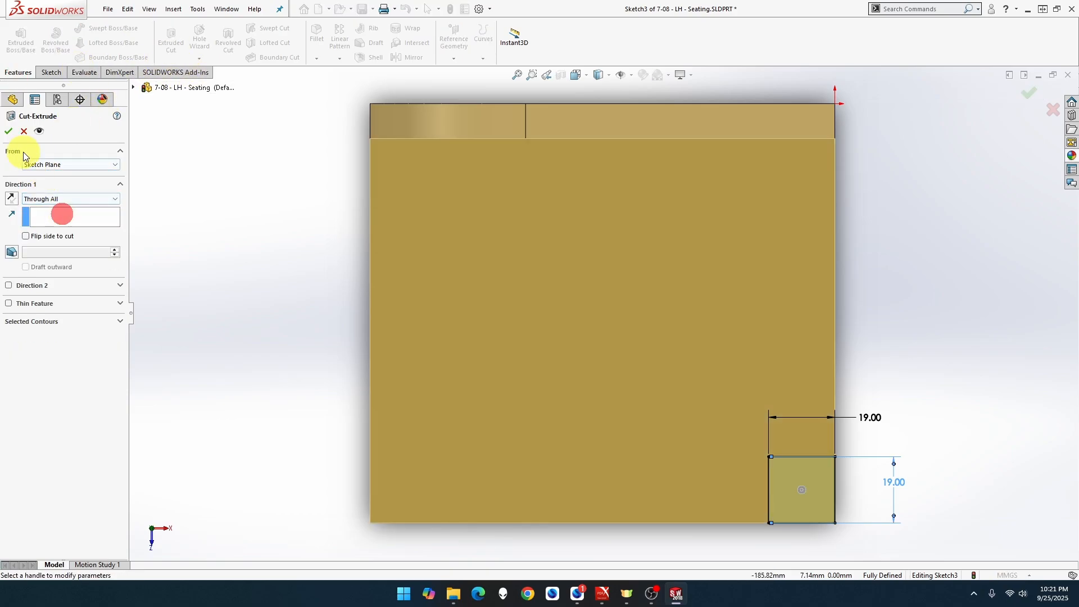
{"action": "left_click", "coordinate": [8, 135]}
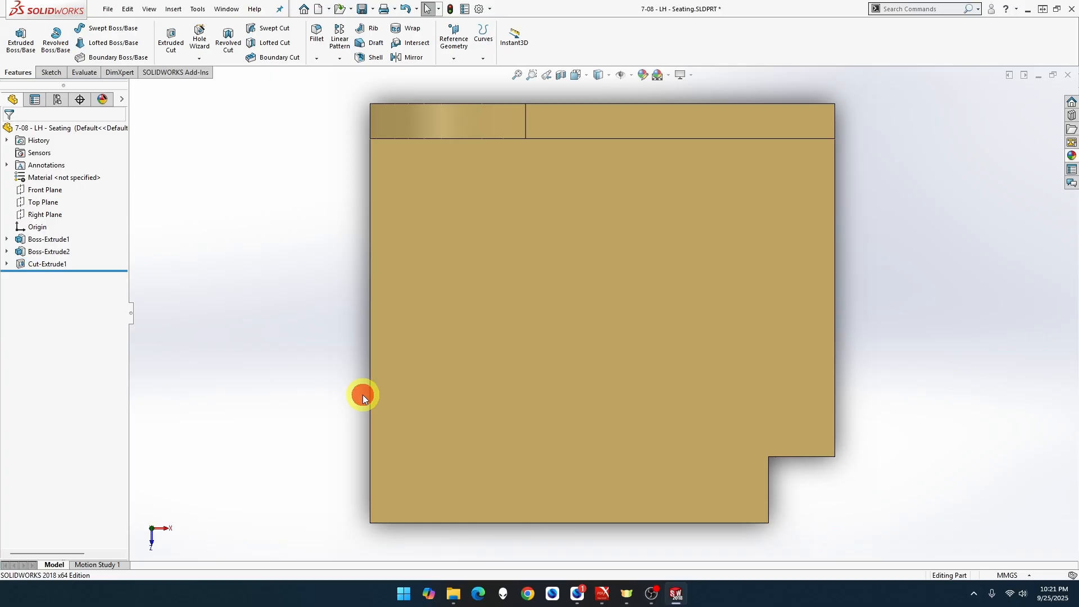
Step: Apply the polished rosewood 2d appearance from the organic wood appearances to the whole seating part
{"action": "middle_click_drag", "start_coordinate": [363, 395], "coordinate": [373, 261]}
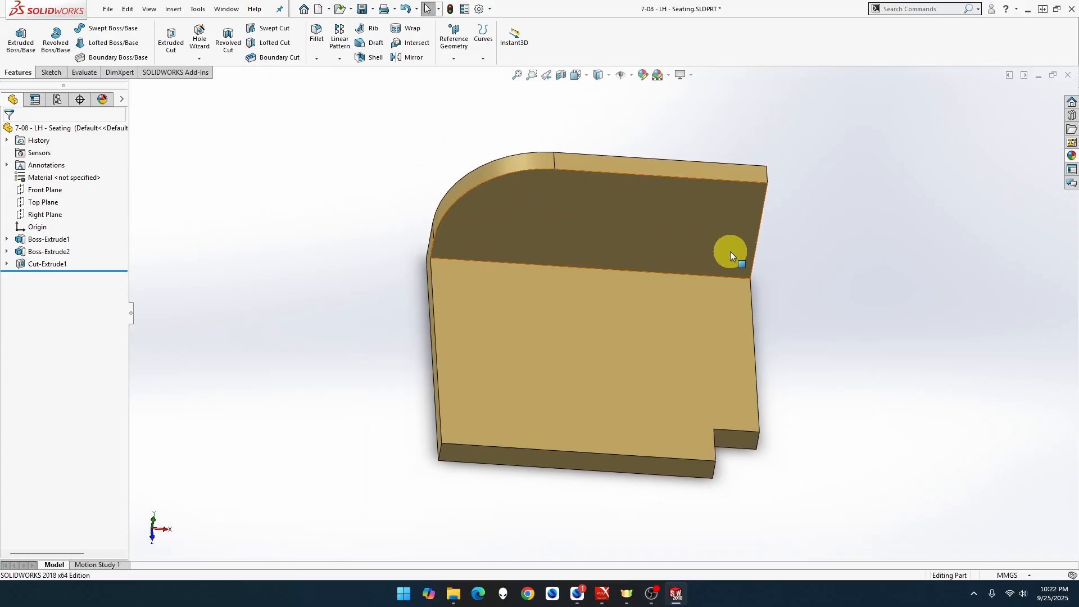
{"action": "middle_click_drag", "start_coordinate": [747, 258], "coordinate": [800, 253]}
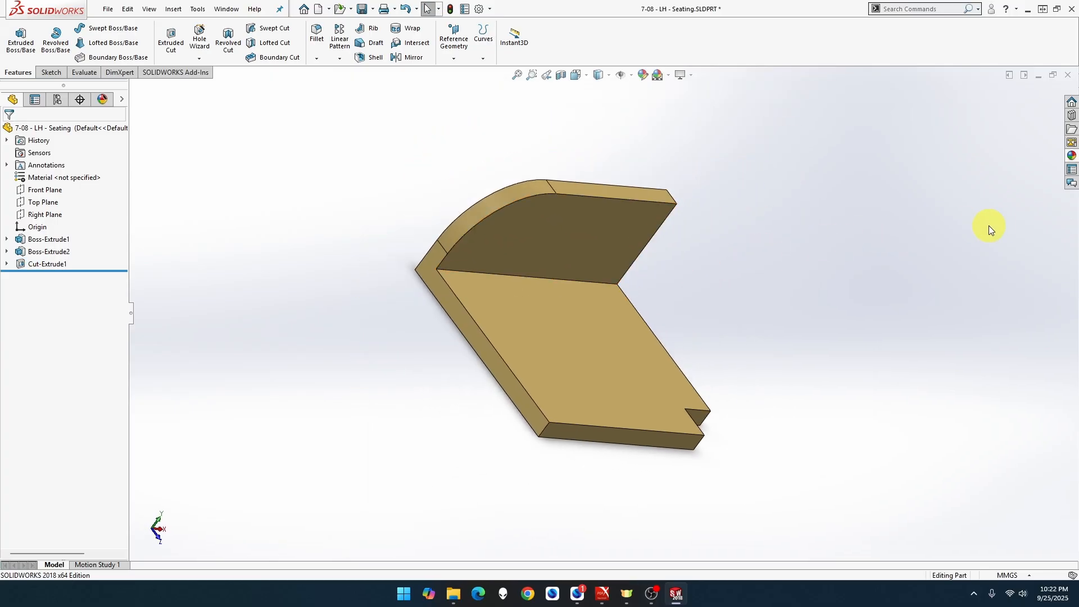
{"action": "left_click", "coordinate": [1071, 156]}
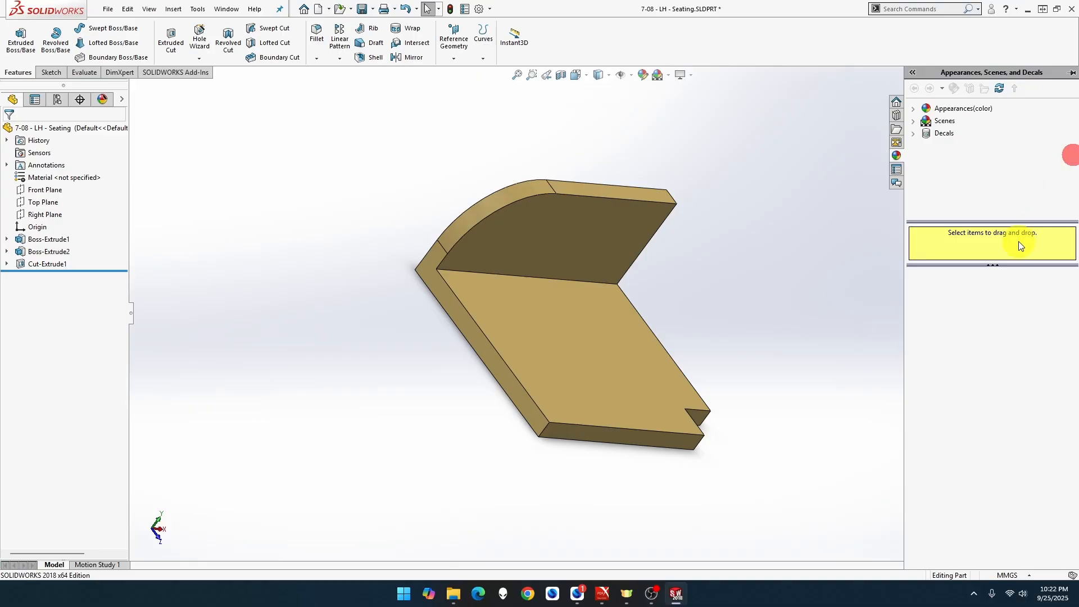
{"action": "double_click", "coordinate": [958, 108]}
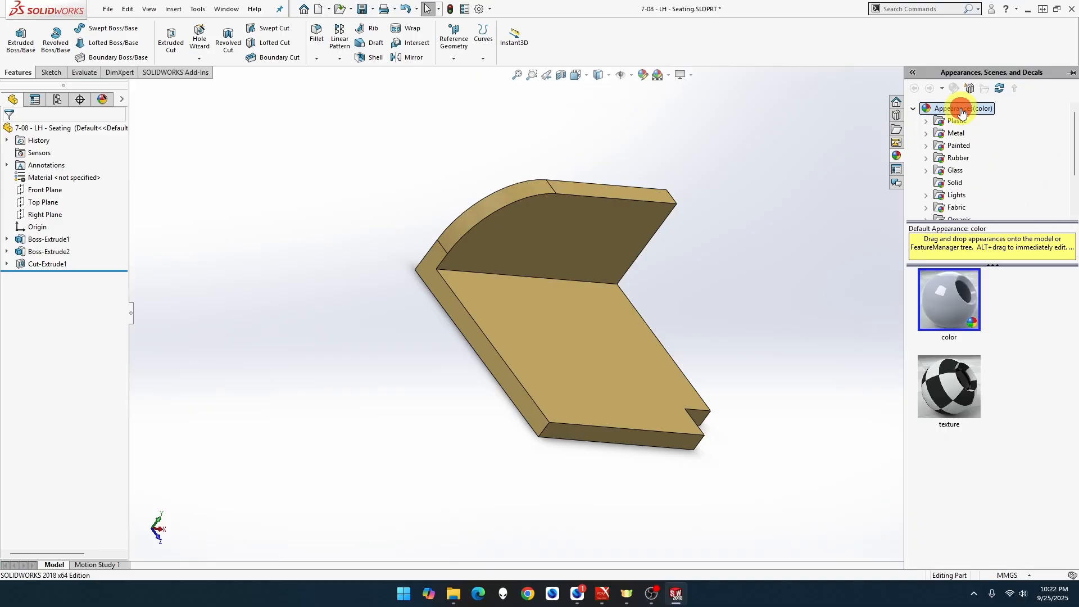
{"action": "scroll", "coordinate": [981, 152], "scroll_direction": "down", "scroll_amount": 2}
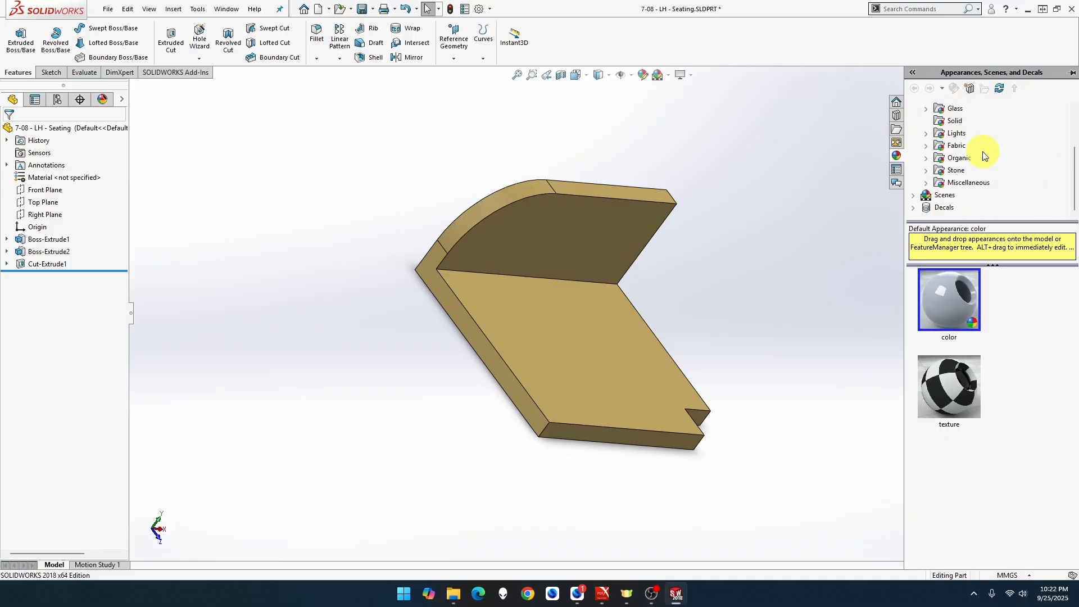
{"action": "double_click", "coordinate": [970, 161]}
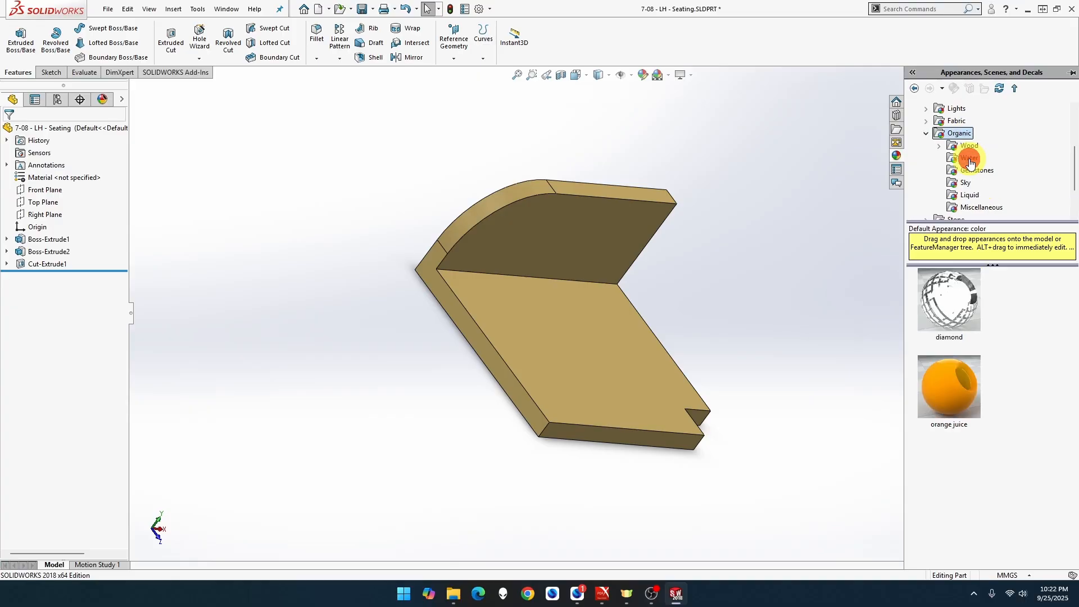
{"action": "double_click", "coordinate": [960, 145]}
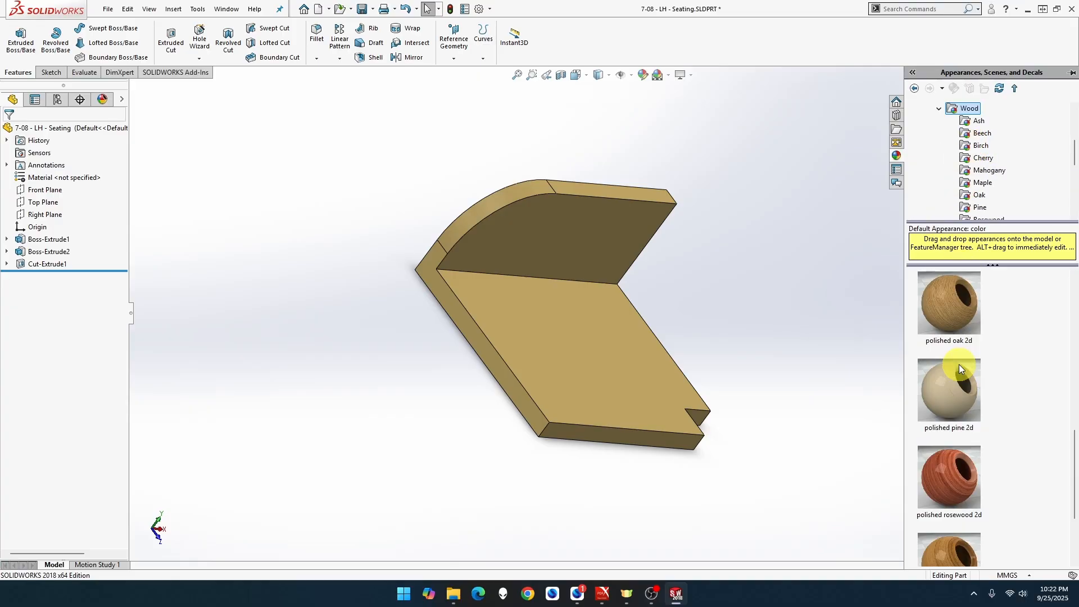
{"action": "left_click_drag", "start_coordinate": [953, 480], "coordinate": [625, 371]}
{"action": "left_click", "coordinate": [637, 371]}
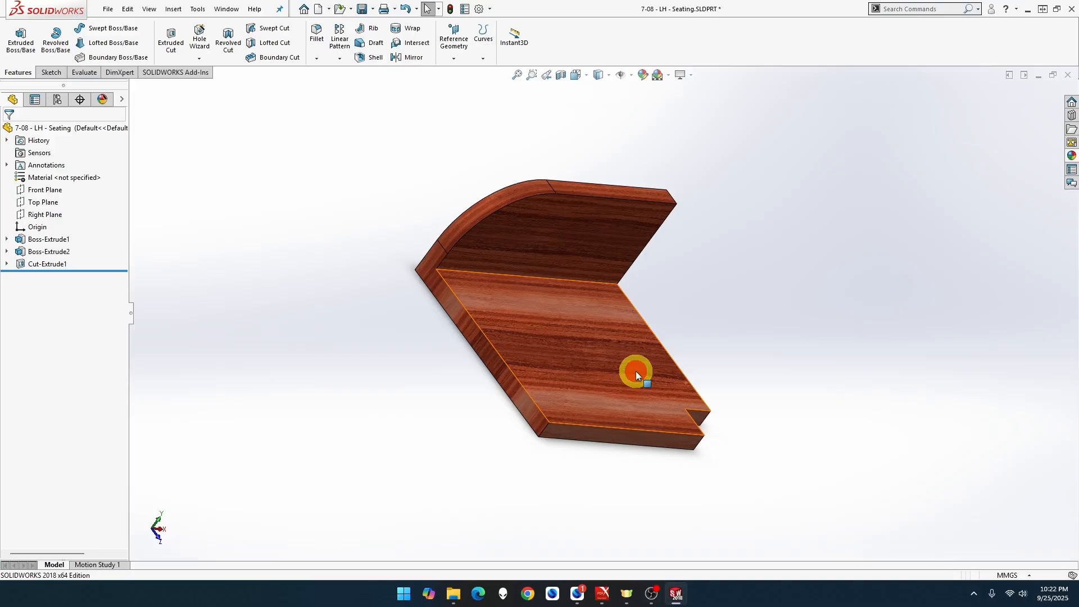
Step: Replace the appearance of the whole part with polished walnut 2d
{"action": "left_click", "coordinate": [1069, 155]}
{"action": "scroll", "coordinate": [1003, 404], "scroll_direction": "down", "scroll_amount": 2}
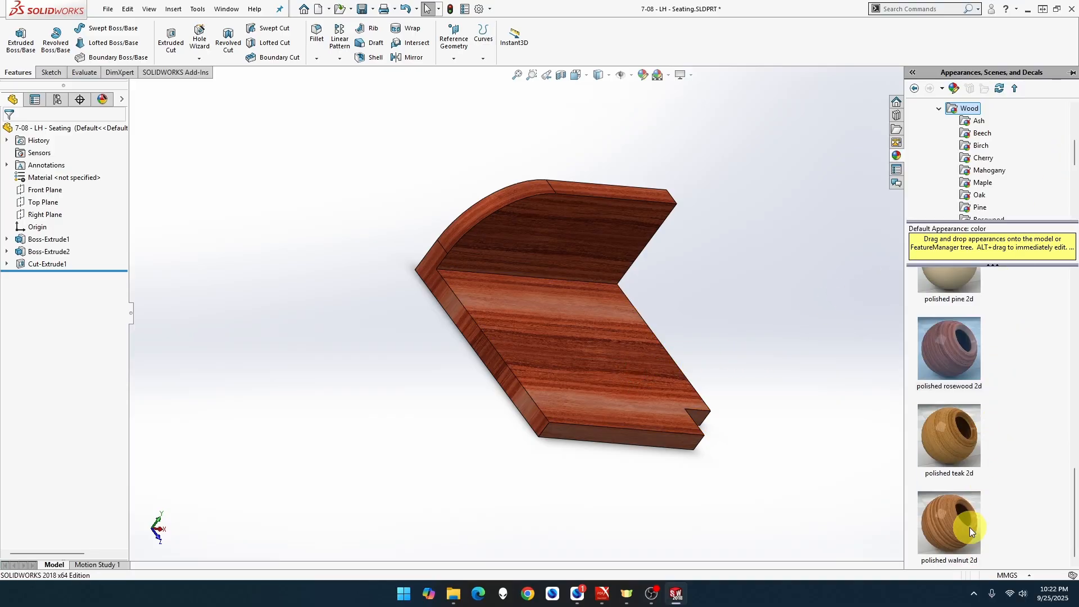
{"action": "left_click_drag", "start_coordinate": [970, 527], "coordinate": [624, 368]}
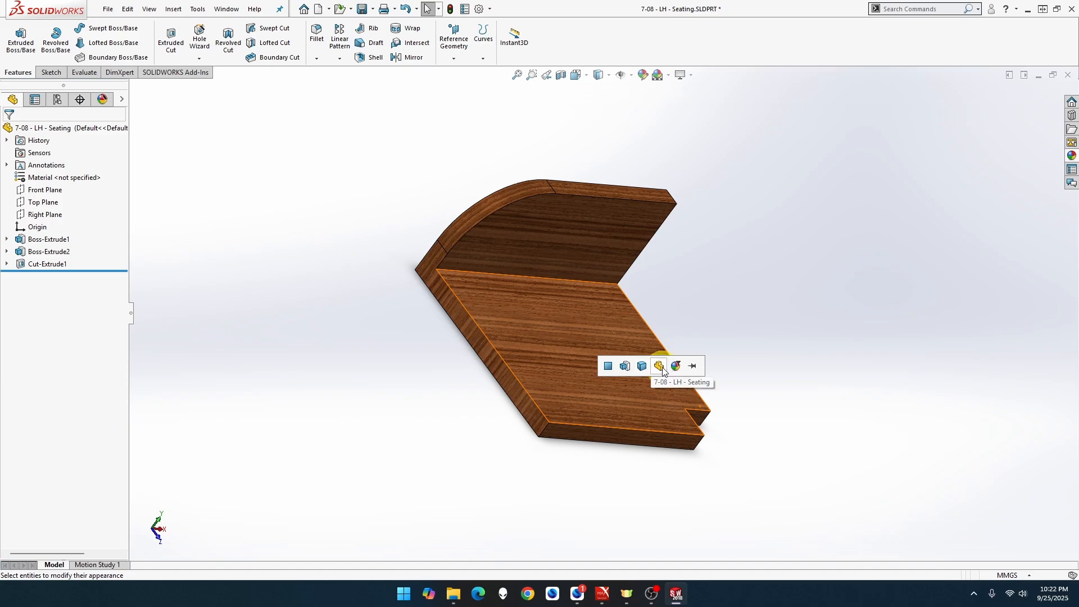
{"action": "left_click", "coordinate": [661, 367]}
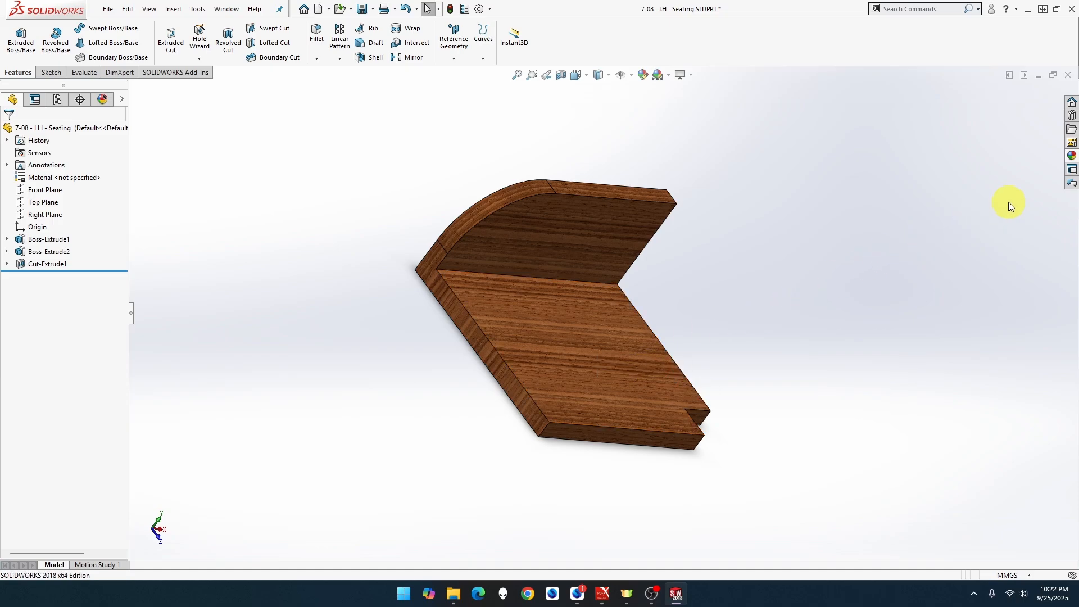
Step: Change the appearance of the whole part to polished oak 2d
{"action": "left_click", "coordinate": [1071, 156]}
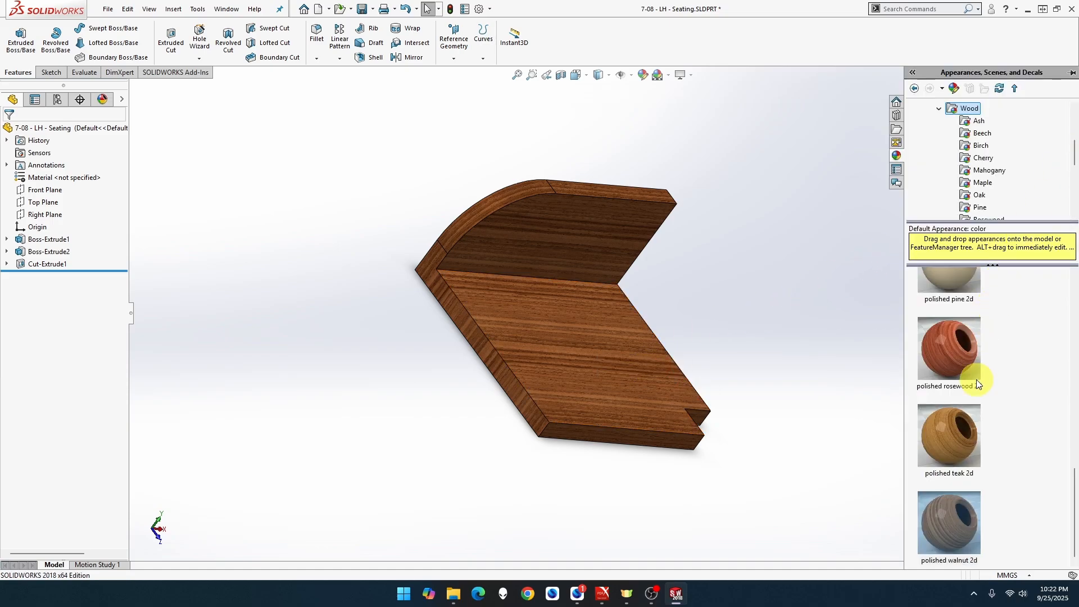
{"action": "mouse_move", "coordinate": [976, 379]}
{"action": "scroll", "coordinate": [976, 379], "scroll_direction": "up", "scroll_amount": 3}
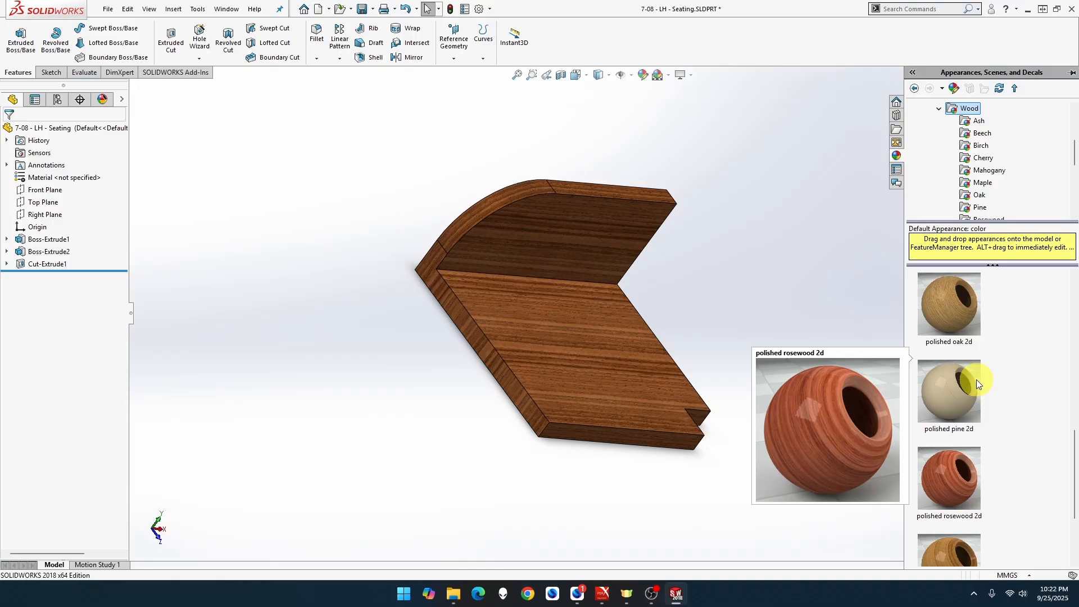
{"action": "scroll", "coordinate": [977, 379], "scroll_direction": "up", "scroll_amount": 3}
{"action": "left_click_drag", "start_coordinate": [962, 424], "coordinate": [617, 331]}
{"action": "left_click", "coordinate": [630, 325]}
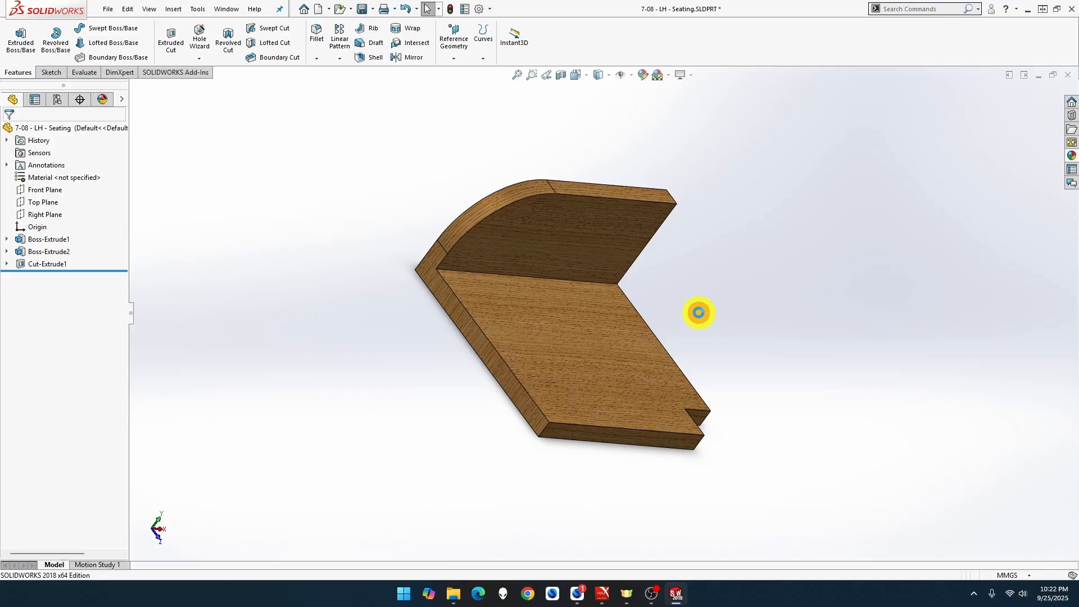
Step: Save the seating part and return to the 7-01 Cabin Frame Work assembly
{"action": "left_click", "coordinate": [698, 313]}
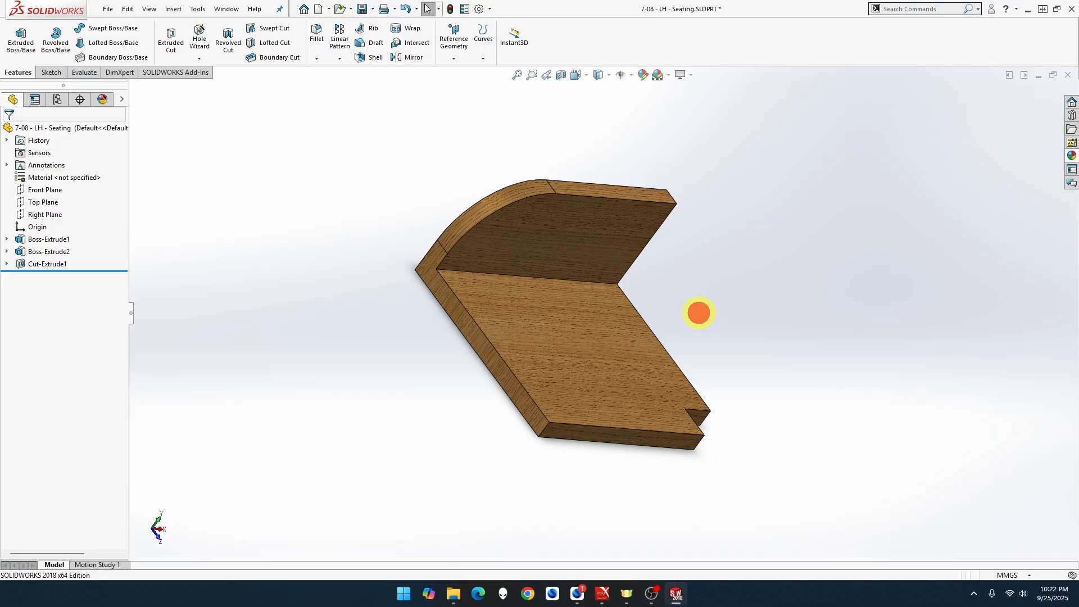
{"action": "key", "text": "ctrl+s"}
{"action": "key", "text": "ctrl+w"}
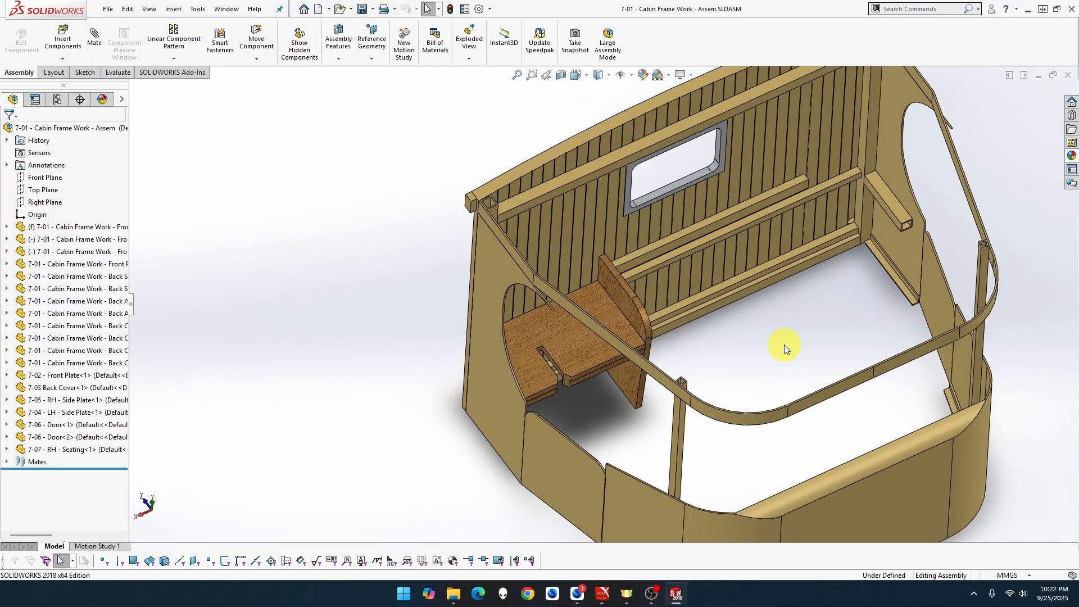
Step: Insert the 7-08 LH Seating part into the assembly, placing it loosely beside the square-tube bracket opposite the existing RH seat
{"action": "mouse_move", "coordinate": [818, 281]}
{"action": "middle_mouse_down"}
{"action": "mouse_move", "coordinate": [819, 270]}
{"action": "mouse_move", "coordinate": [808, 272]}
{"action": "middle_mouse_up"}
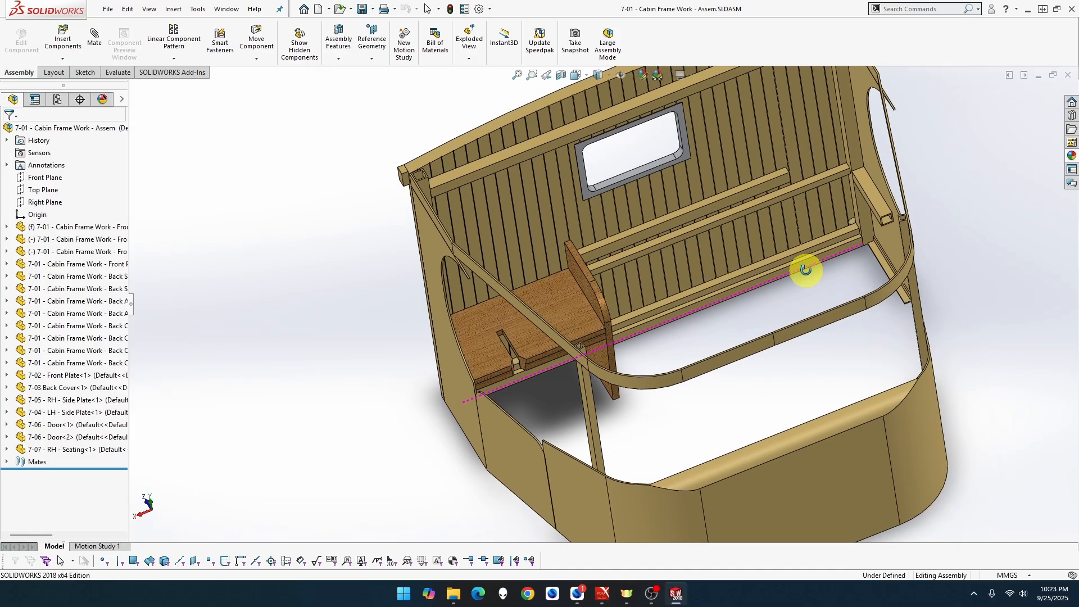
{"action": "scroll", "coordinate": [809, 272], "scroll_direction": "down", "scroll_amount": 3}
{"action": "scroll", "coordinate": [809, 272], "scroll_direction": "up", "scroll_amount": 6}
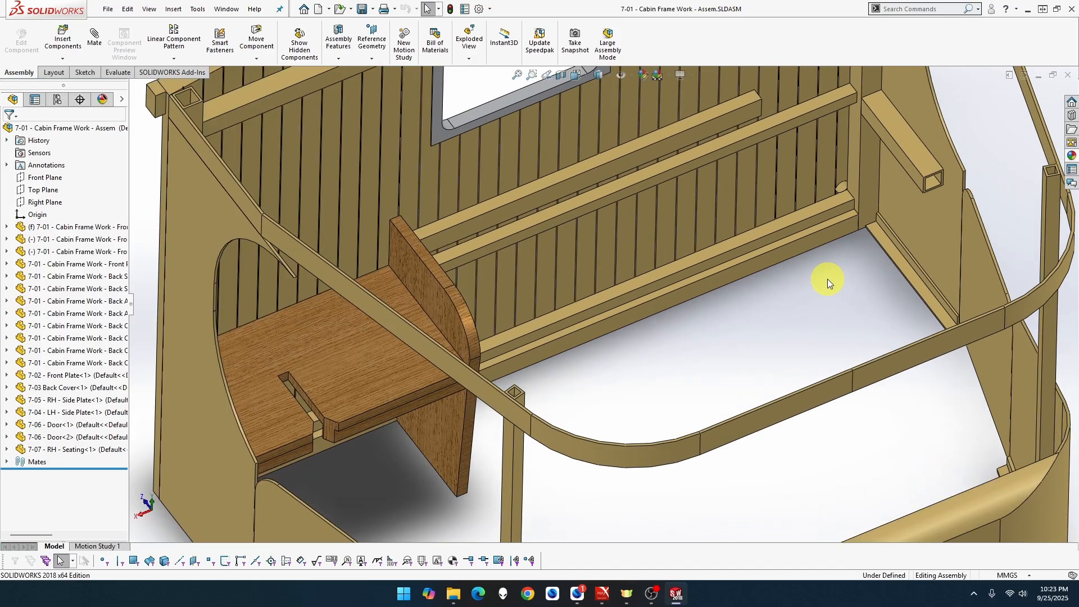
{"action": "scroll", "coordinate": [746, 187], "scroll_direction": "down", "scroll_amount": 4}
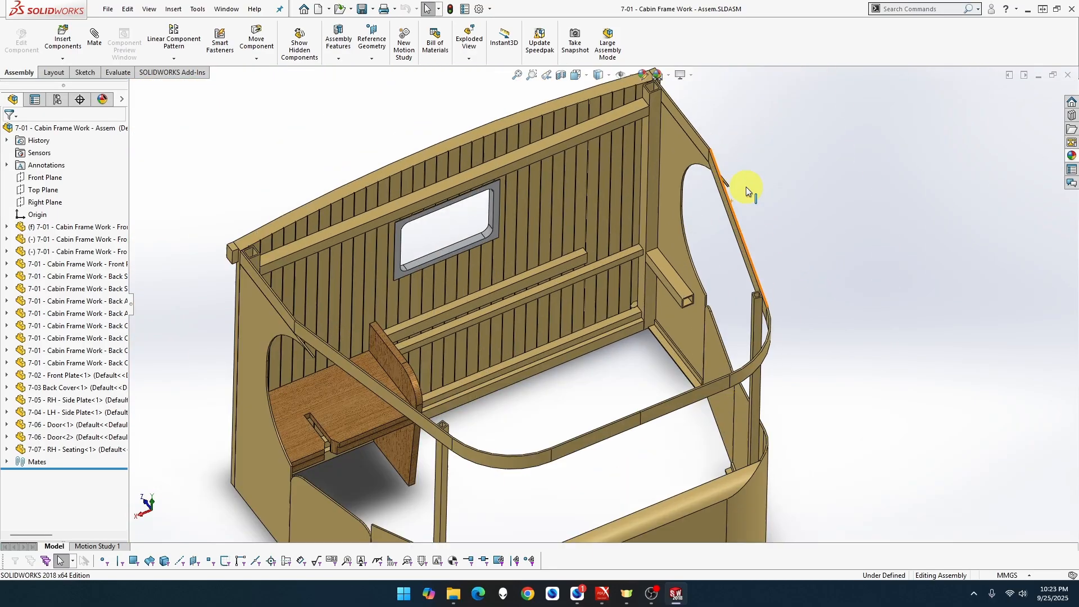
{"action": "middle_click_drag", "start_coordinate": [745, 187], "coordinate": [467, 144], "text": "ctrl"}
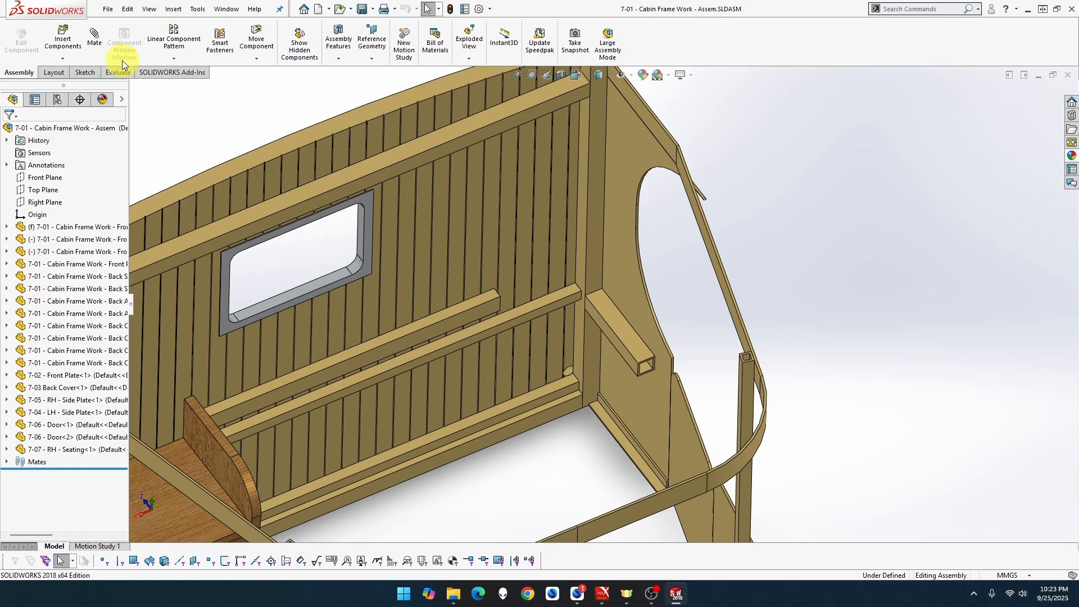
{"action": "left_click", "coordinate": [65, 36]}
{"action": "left_click", "coordinate": [40, 256]}
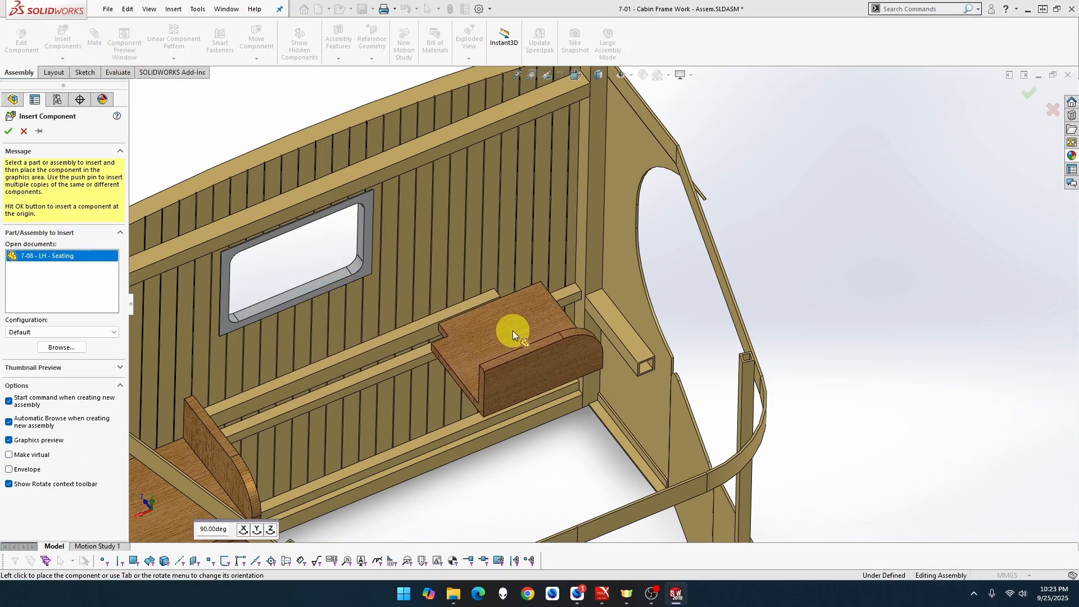
{"action": "left_click", "coordinate": [565, 360]}
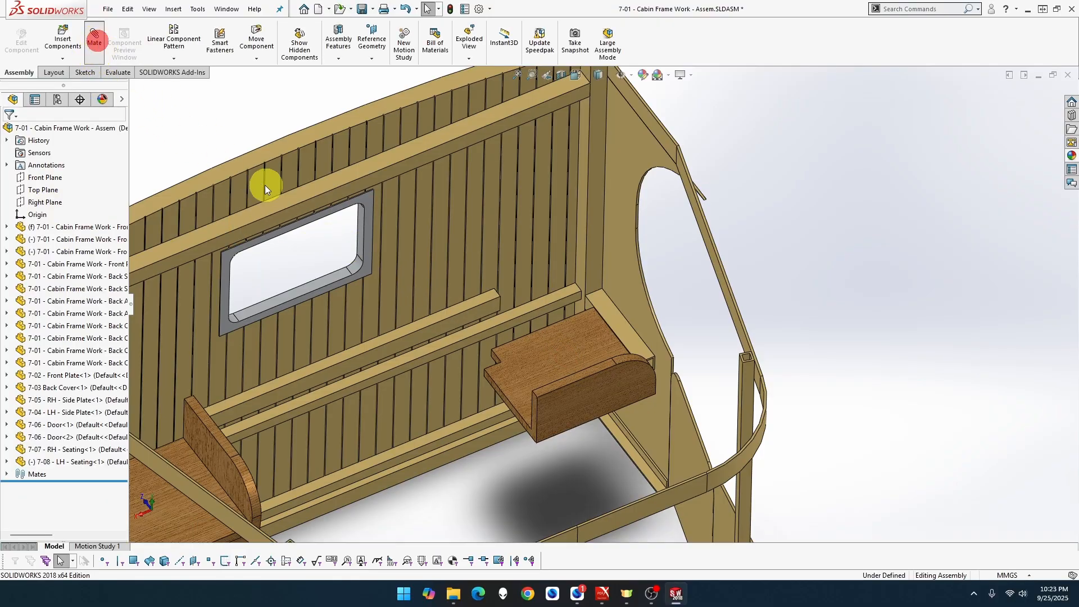
Step: Add a coincident mate between an edge of the LH seat's corner notch and a face of the nearby vertical back support tube
{"action": "left_click", "coordinate": [497, 359]}
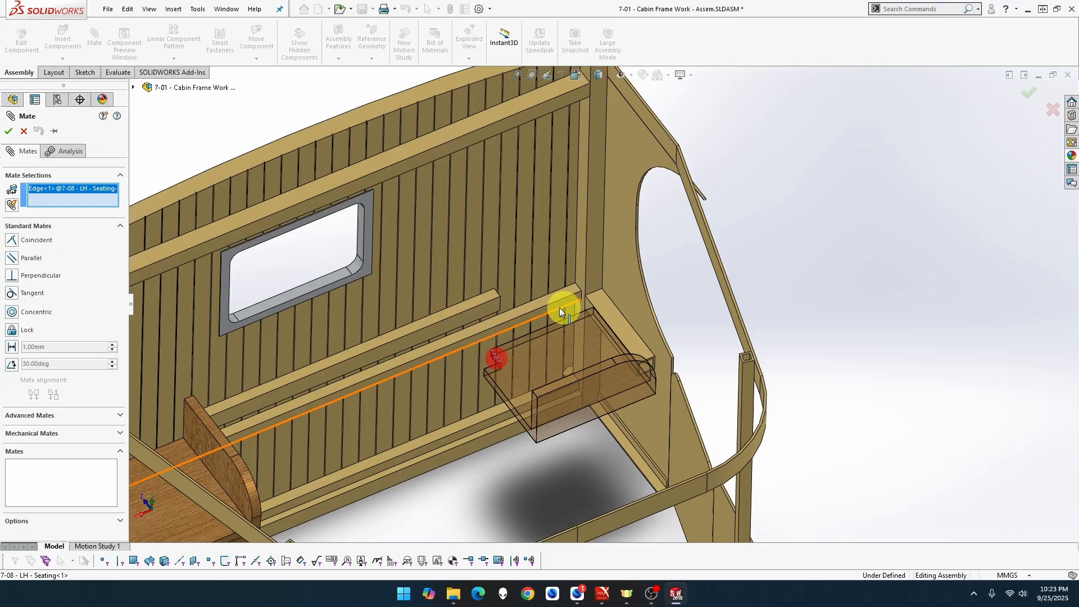
{"action": "left_click", "coordinate": [598, 271]}
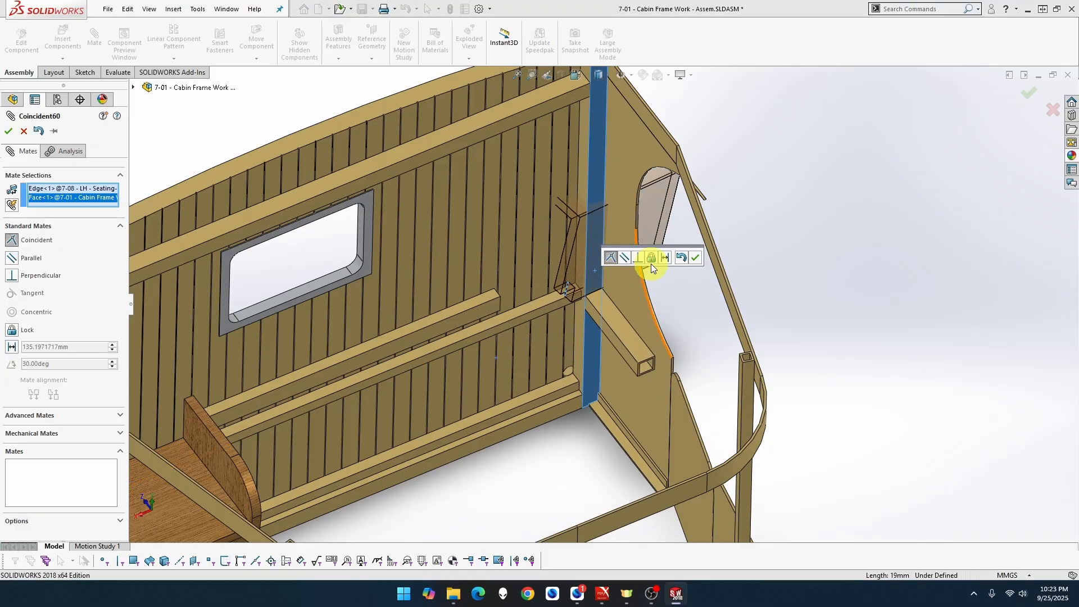
{"action": "left_click", "coordinate": [695, 257]}
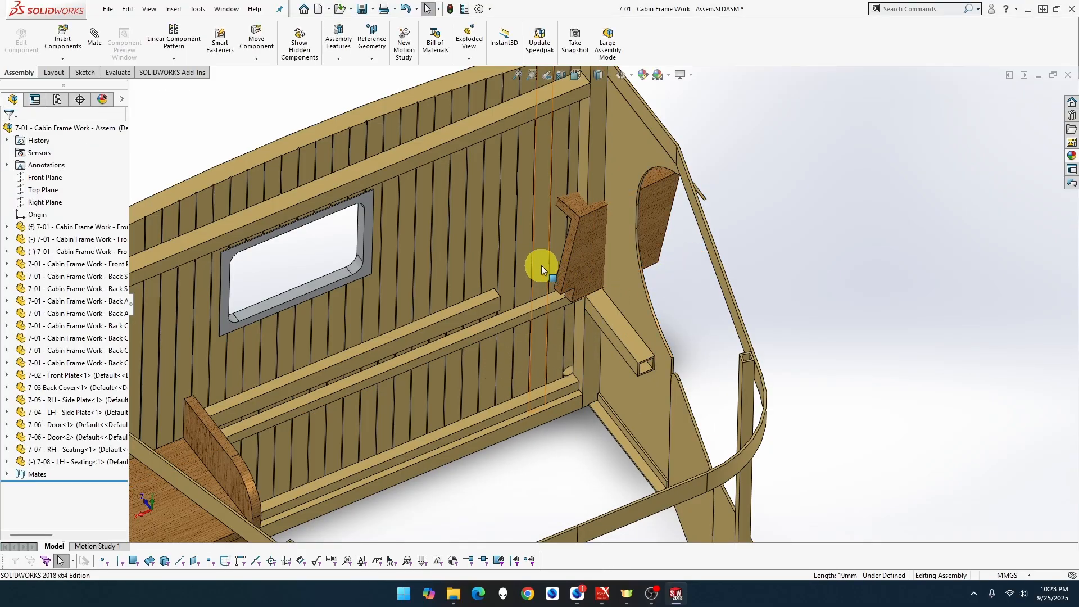
Step: Try to add a coincident mate between the LH seat's corner notch face and a face of the vertical back support tube
{"action": "left_click", "coordinate": [585, 179]}
{"action": "scroll", "coordinate": [569, 293], "scroll_direction": "down", "scroll_amount": 4}
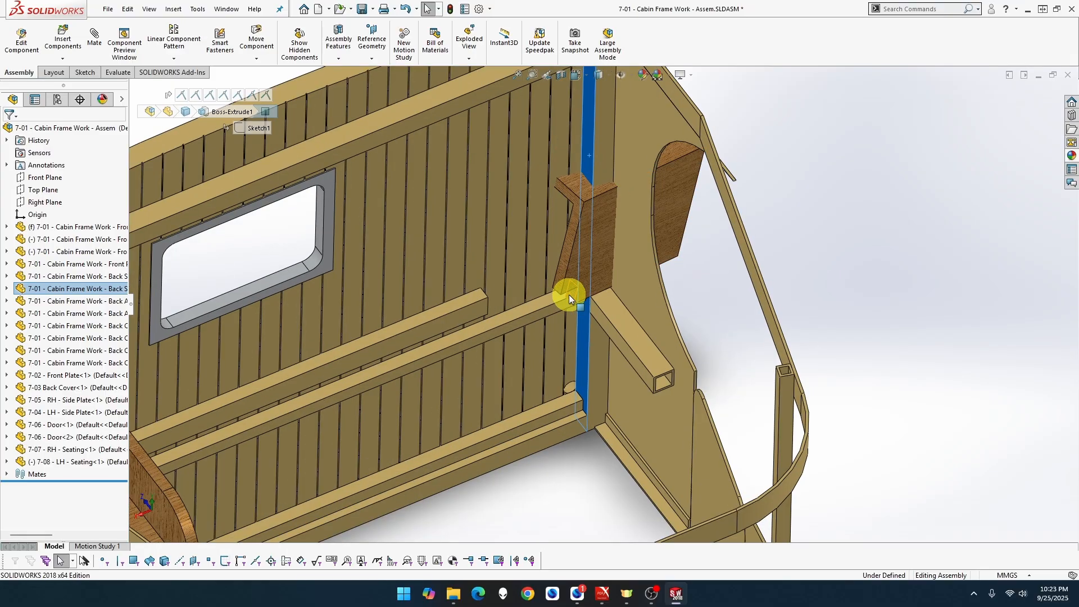
{"action": "middle_click_drag", "start_coordinate": [570, 288], "coordinate": [574, 191]}
{"action": "middle_click_drag", "start_coordinate": [575, 265], "coordinate": [575, 271]}
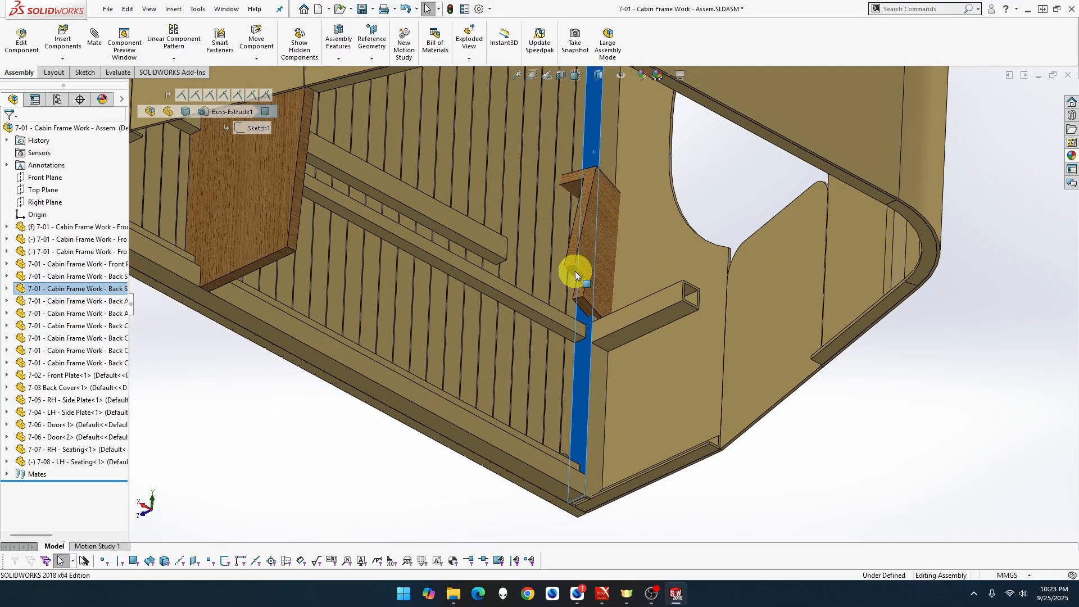
{"action": "left_click", "coordinate": [575, 271]}
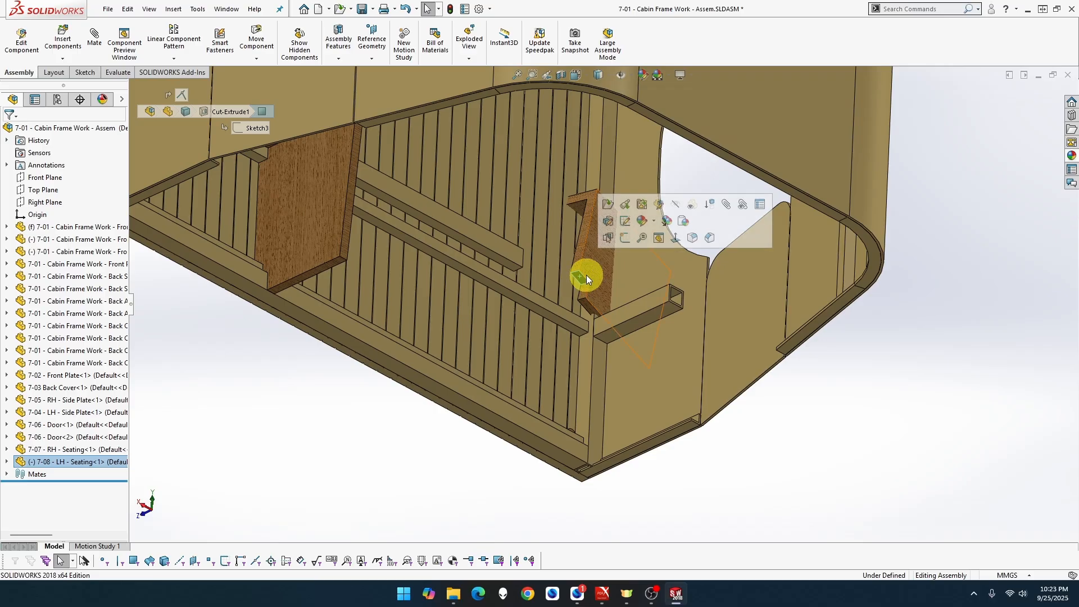
{"action": "scroll", "coordinate": [585, 276], "scroll_direction": "down", "scroll_amount": 3}
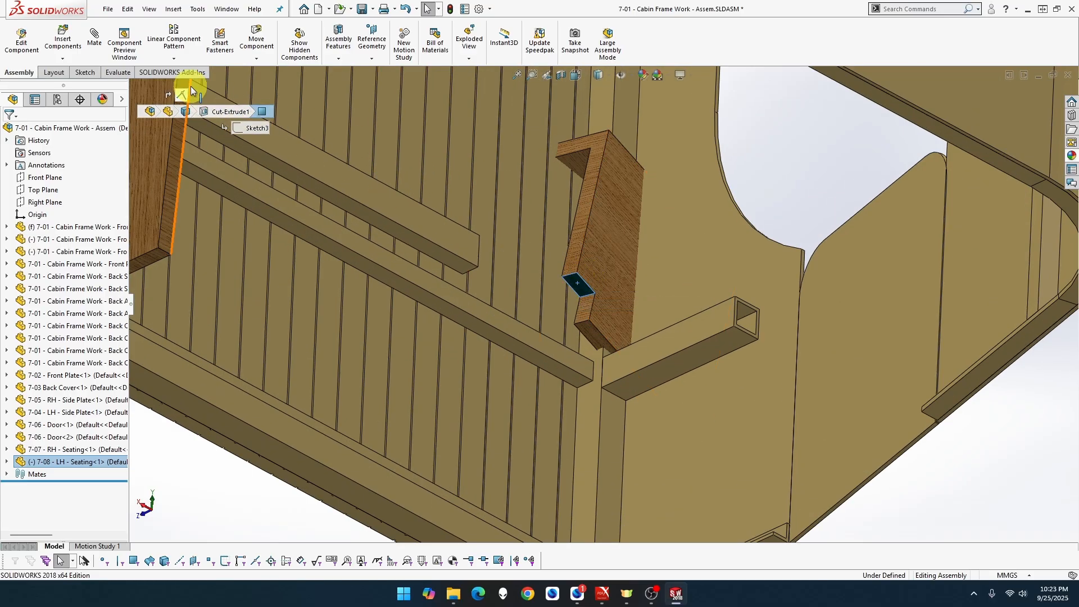
{"action": "left_click", "coordinate": [95, 38]}
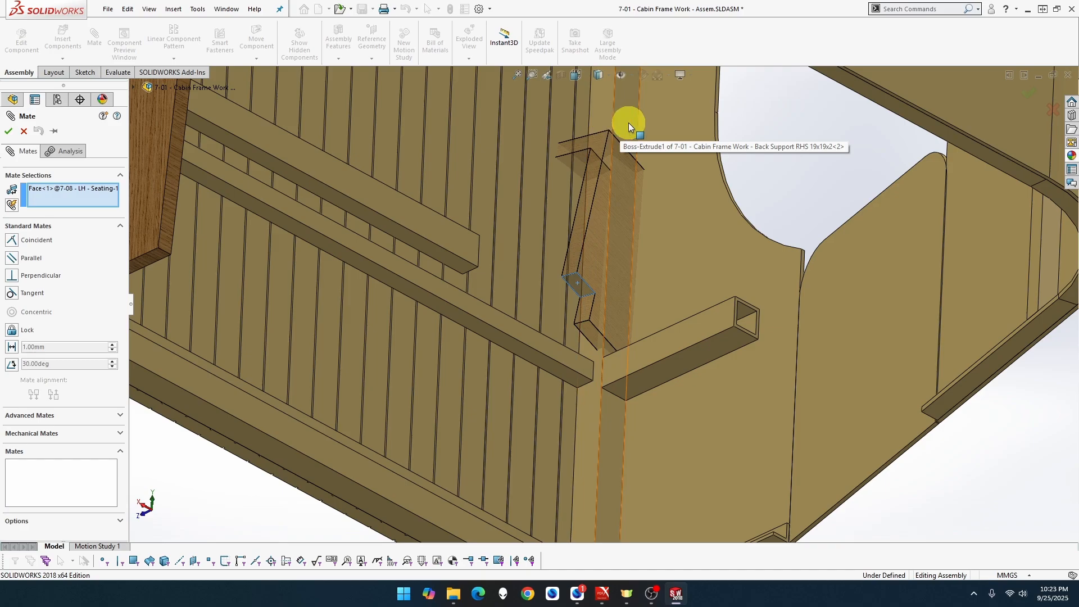
{"action": "left_click", "coordinate": [603, 117]}
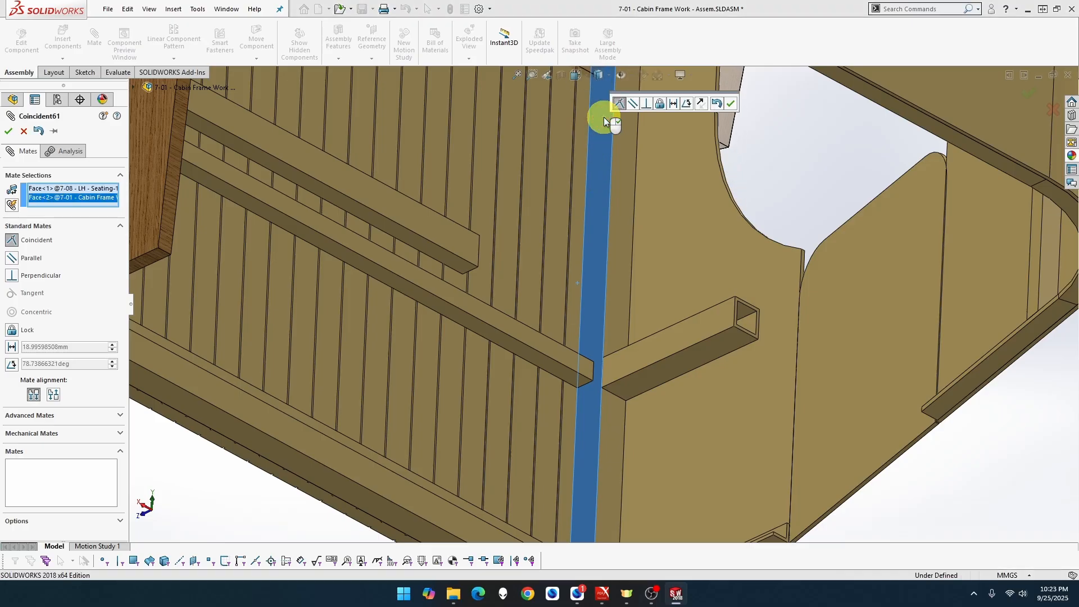
{"action": "scroll", "coordinate": [605, 118], "scroll_direction": "up", "scroll_amount": 5}
{"action": "middle_click_drag", "start_coordinate": [605, 118], "coordinate": [511, 245]}
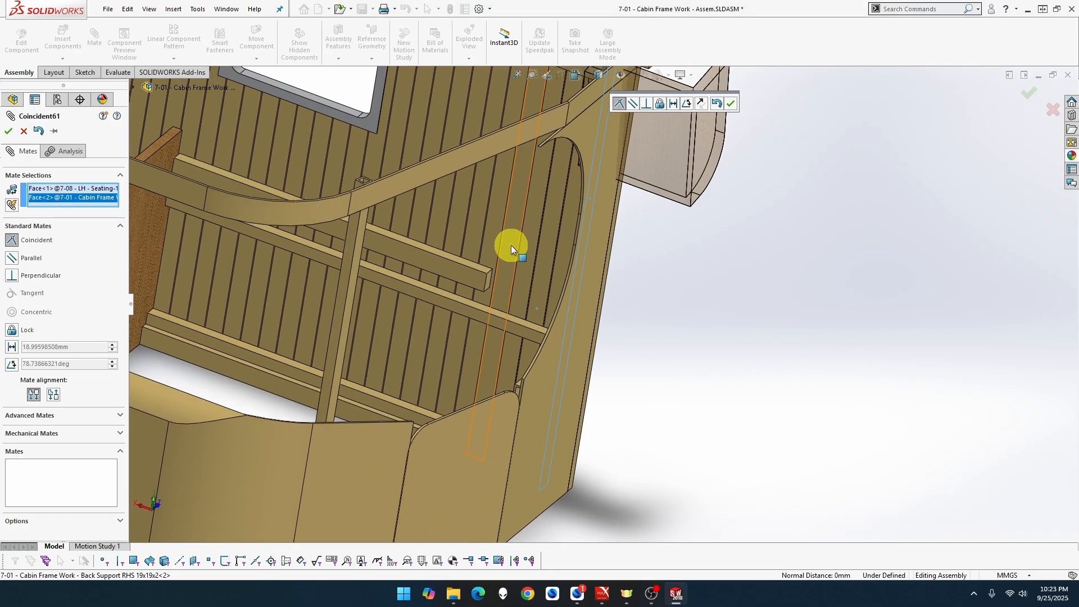
{"action": "scroll", "coordinate": [511, 245], "scroll_direction": "up", "scroll_amount": 3}
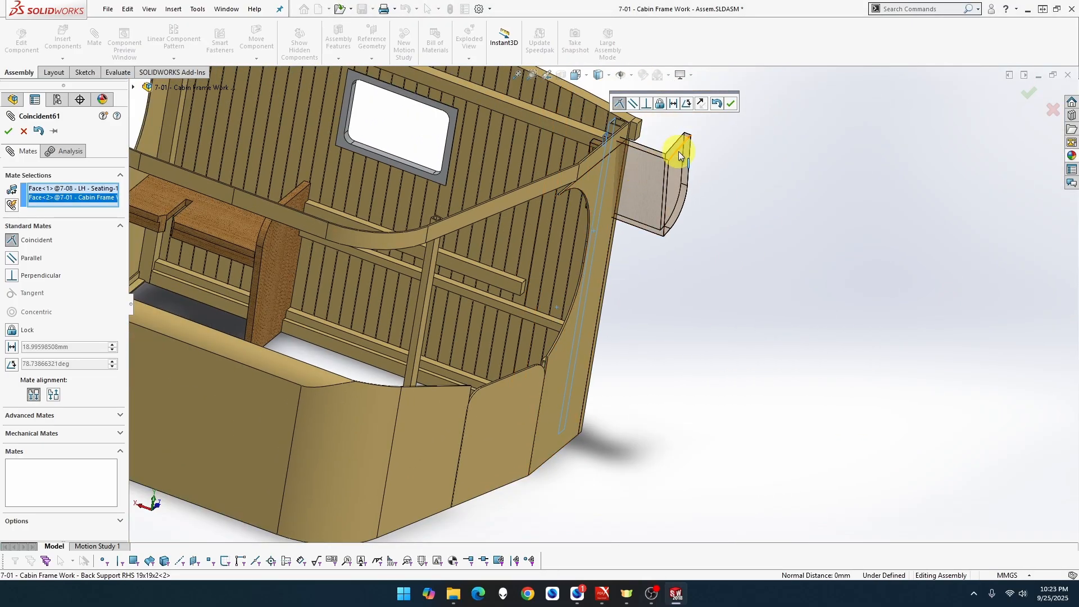
{"action": "left_click", "coordinate": [731, 104]}
{"action": "left_click", "coordinate": [732, 104]}
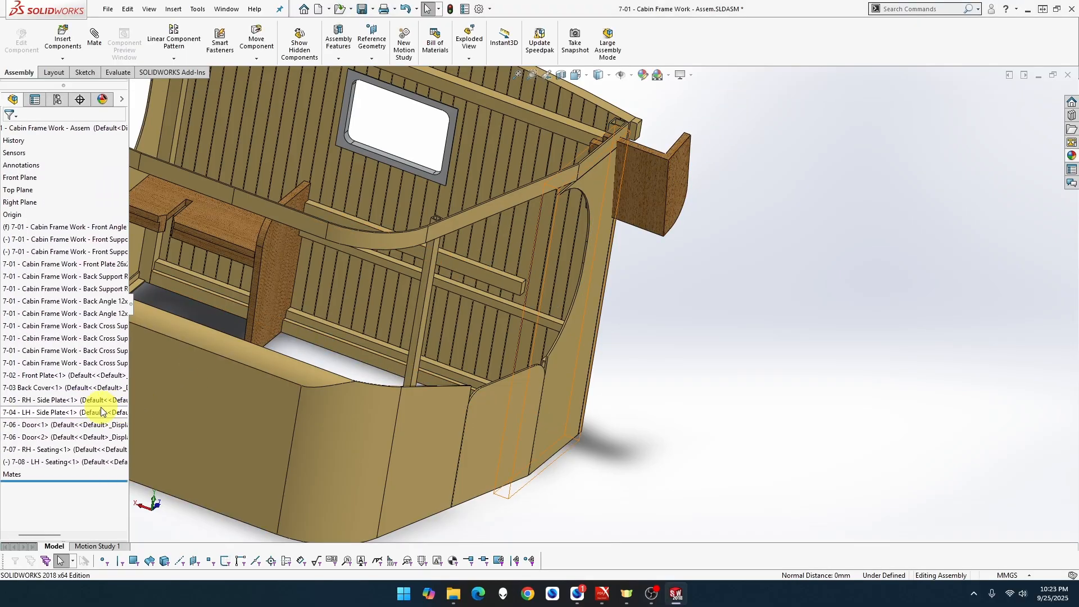
Step: Delete the last coincident mate of the LH seat from the assembly's mates
{"action": "left_click", "coordinate": [7, 474]}
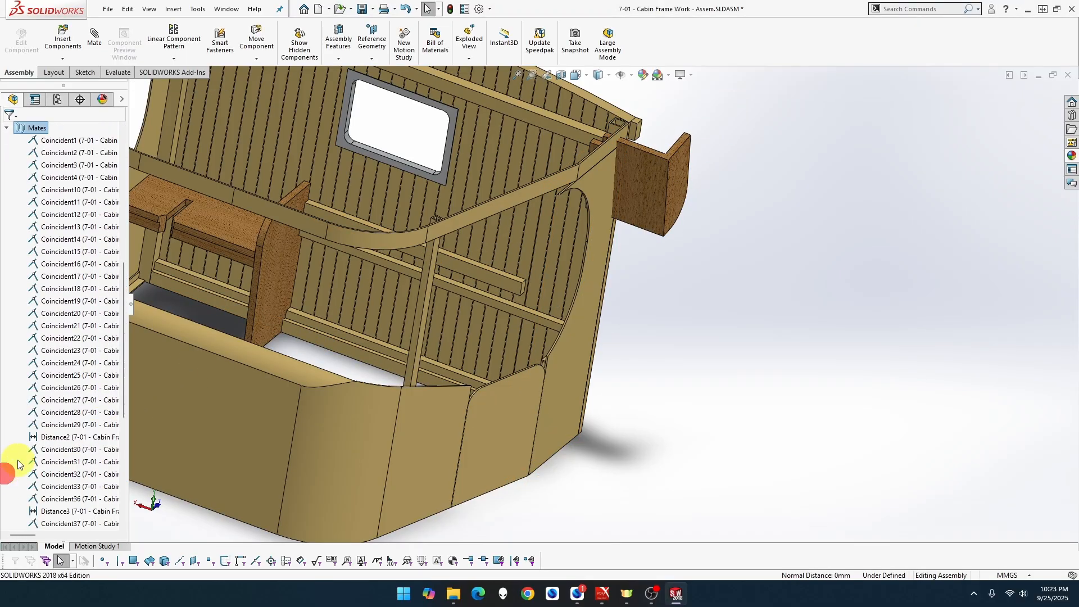
{"action": "scroll", "coordinate": [56, 495], "scroll_direction": "down", "scroll_amount": 2}
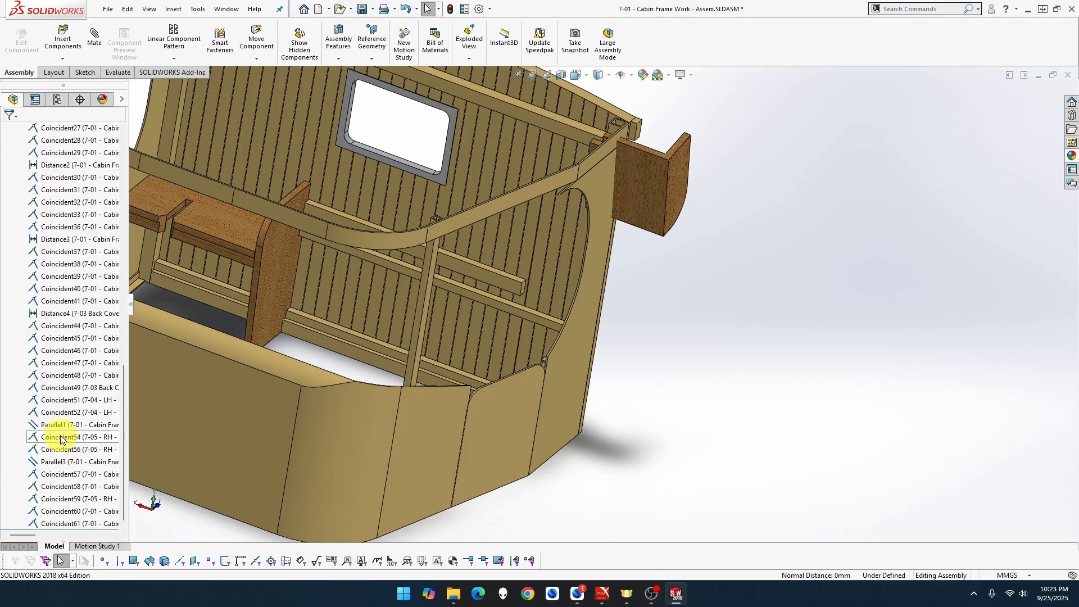
{"action": "left_click", "coordinate": [52, 524]}
{"action": "key", "text": "Delete"}
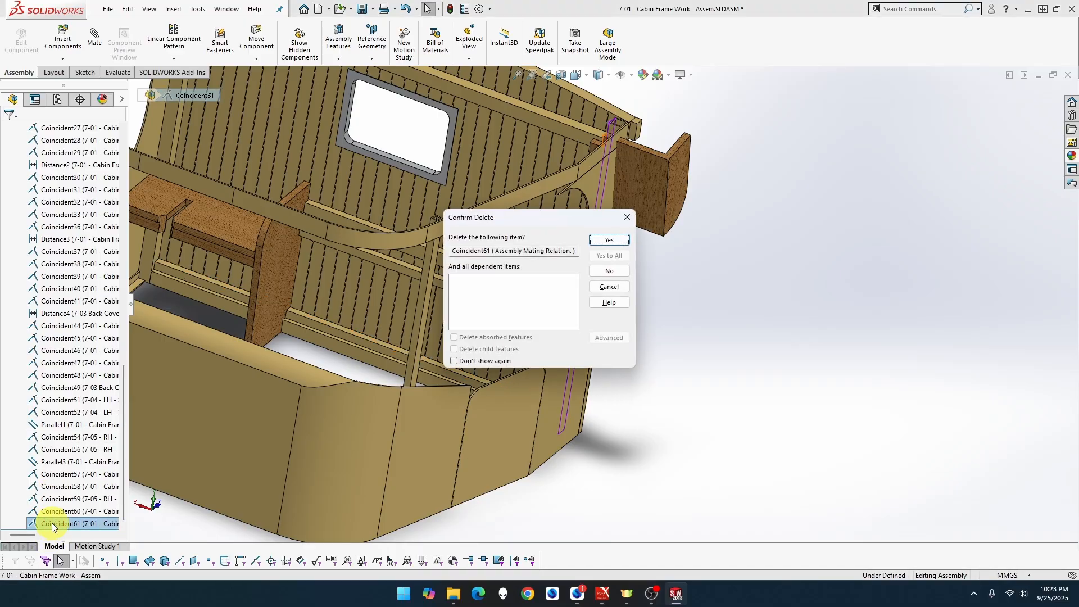
{"action": "left_click", "coordinate": [603, 238]}
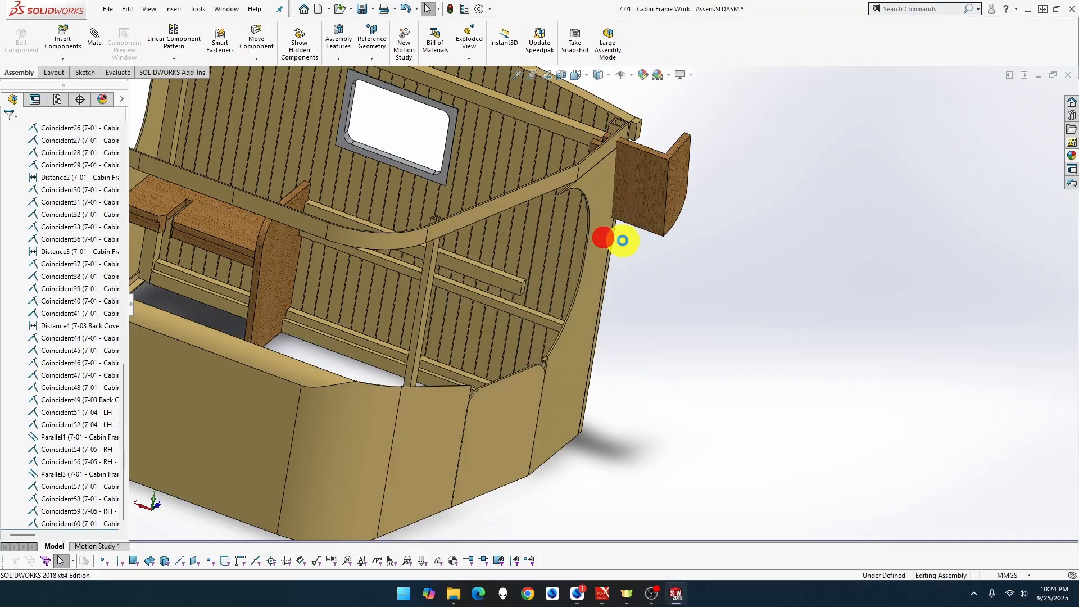
Step: Move the LH seat from outside the side plate into the cabin, beside the end of the back cross supports
{"action": "middle_click_drag", "start_coordinate": [623, 241], "coordinate": [667, 318]}
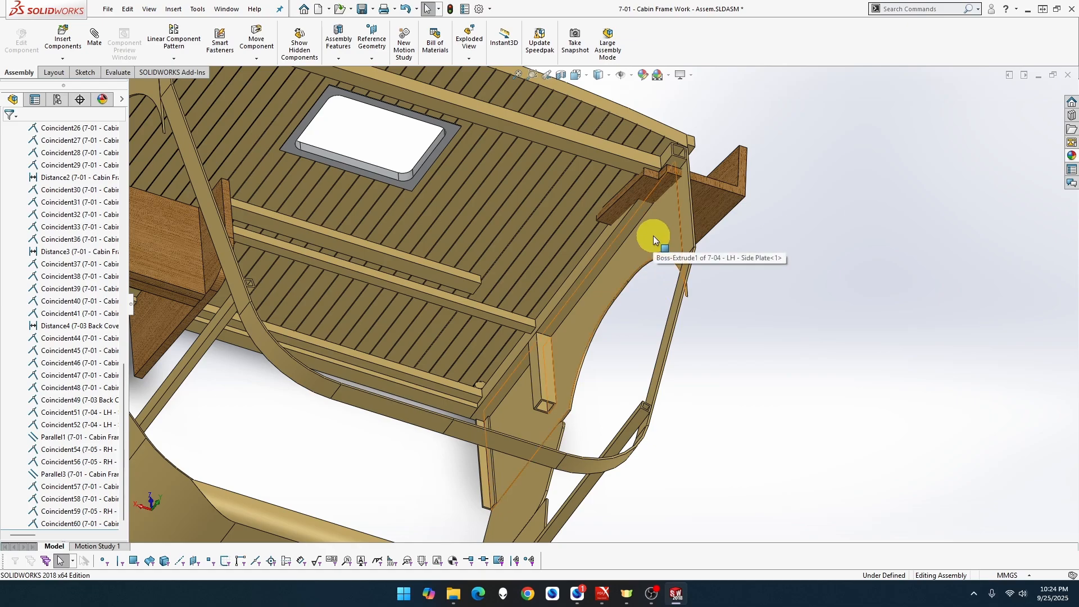
{"action": "left_click_drag", "start_coordinate": [716, 204], "coordinate": [512, 295]}
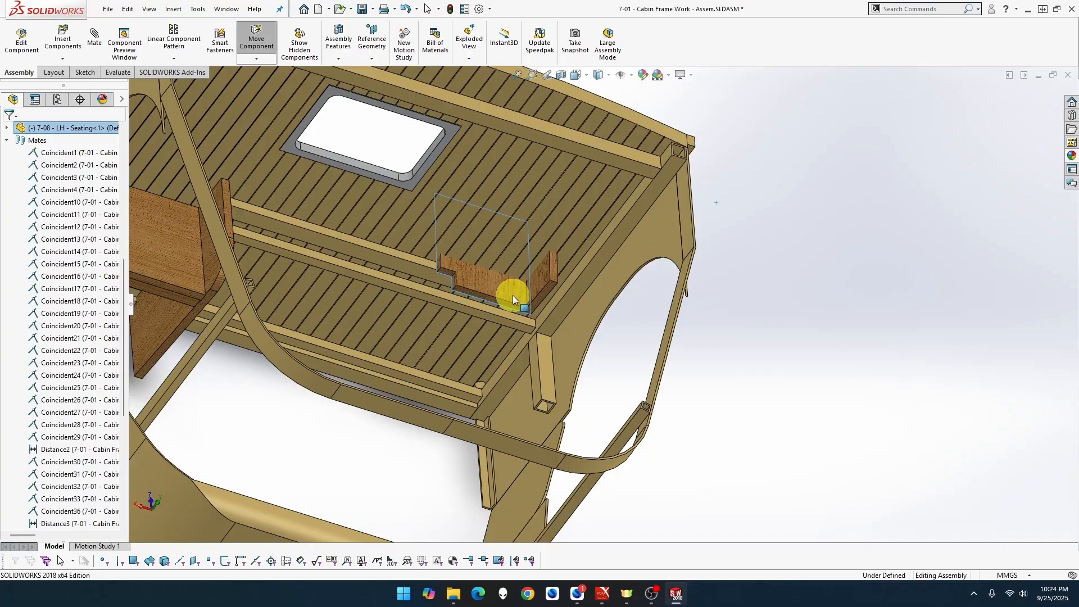
{"action": "key", "text": "Escape"}
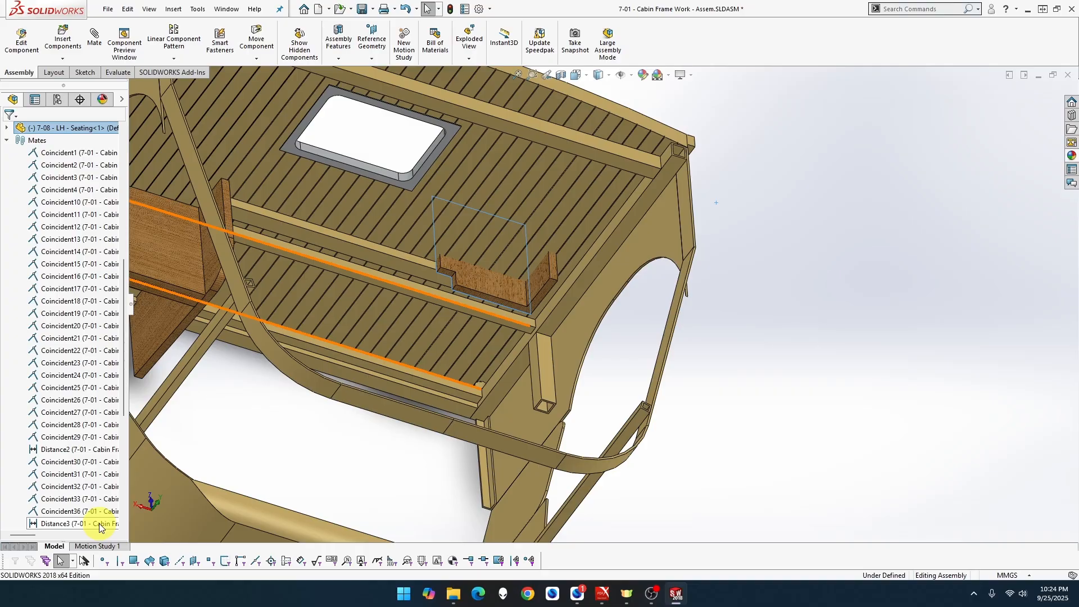
{"action": "left_click", "coordinate": [307, 459]}
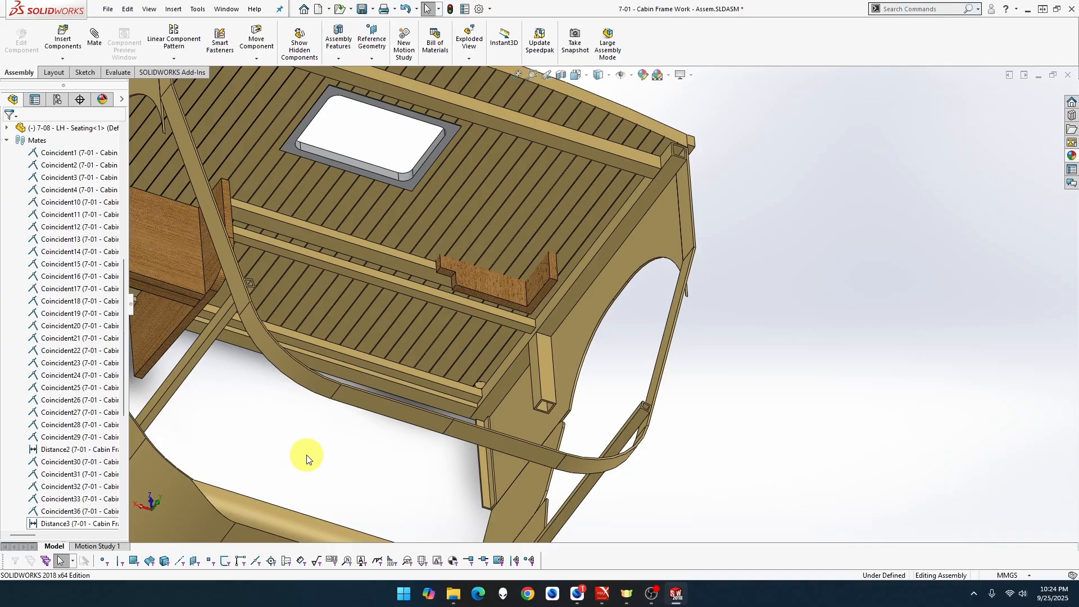
Step: Add a coincident mate between the LH seat's notch face and the vertical back support tube's face, with the mate alignment flipped
{"action": "left_click", "coordinate": [99, 53]}
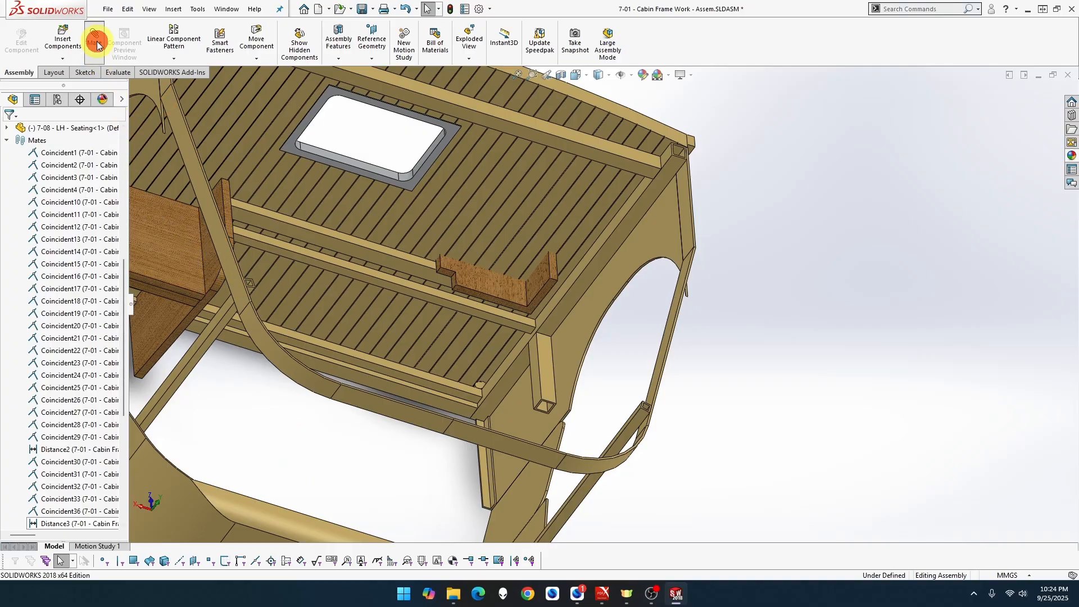
{"action": "left_click", "coordinate": [443, 272]}
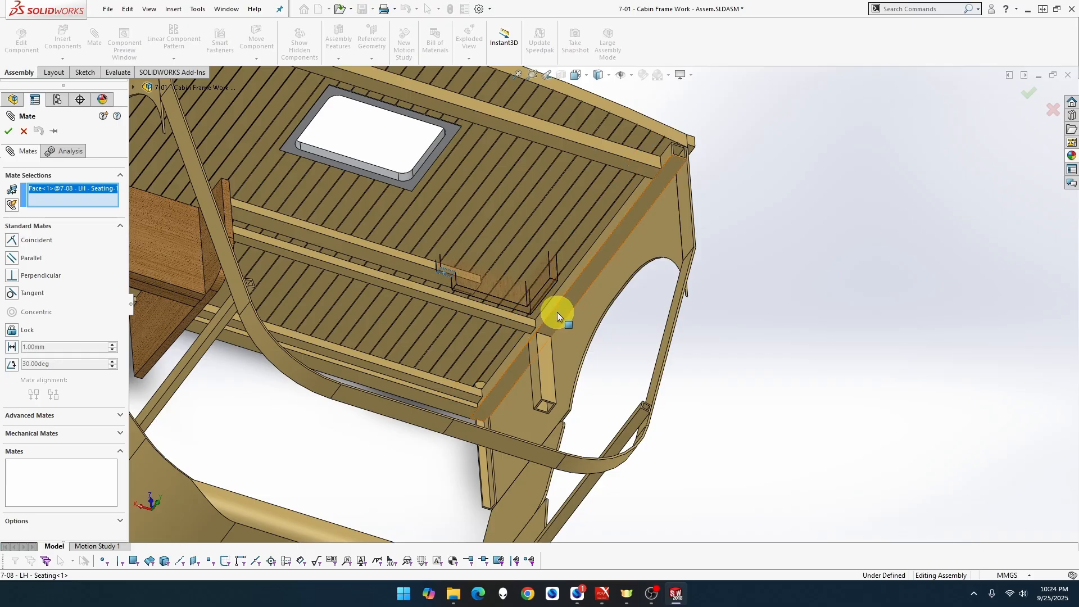
{"action": "left_click", "coordinate": [558, 312]}
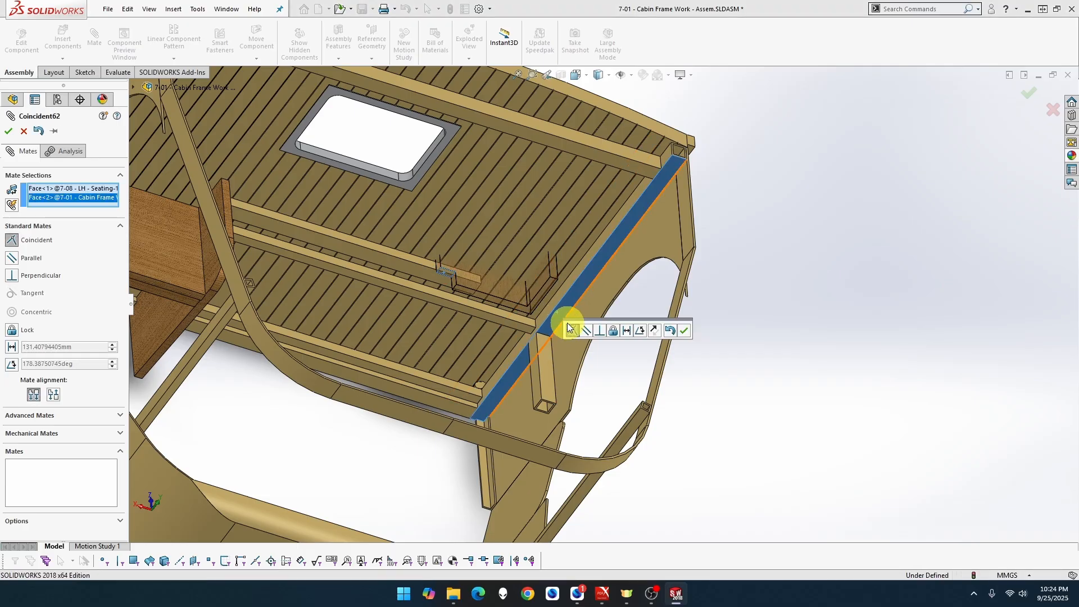
{"action": "left_click", "coordinate": [655, 333]}
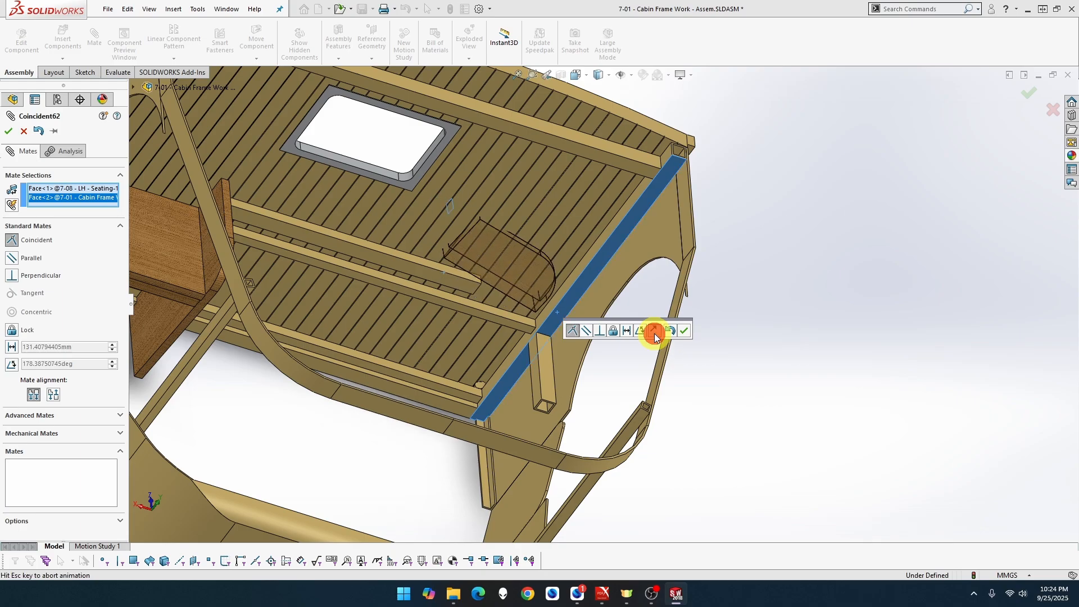
{"action": "left_click", "coordinate": [687, 334]}
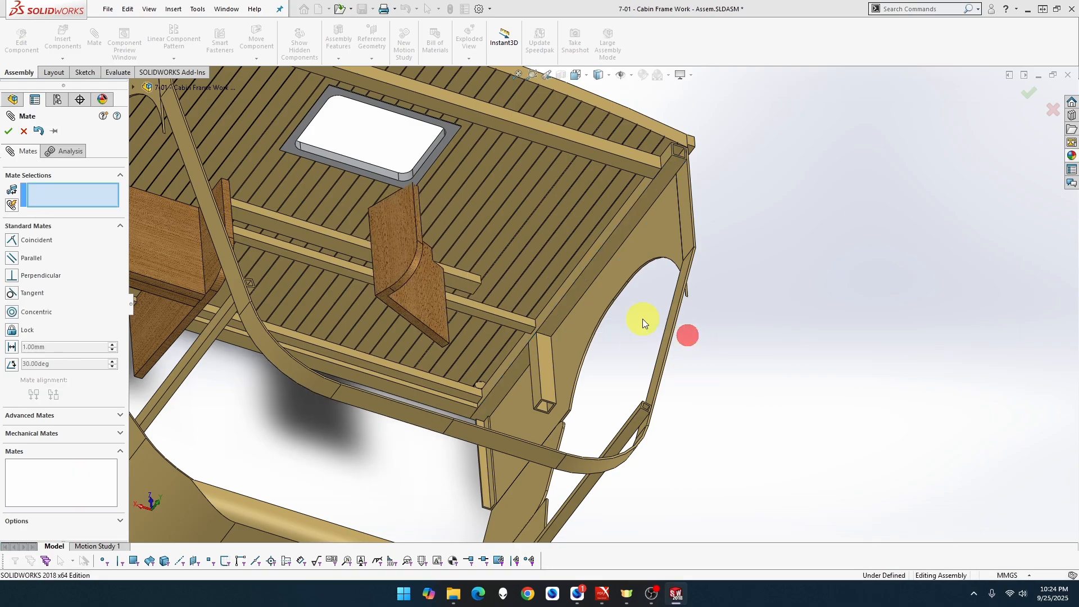
Step: Mate the LH seat's other corner notch face coincident with the adjacent face of the vertical back support tube
{"action": "left_click", "coordinate": [563, 291]}
{"action": "middle_click_drag", "start_coordinate": [535, 295], "coordinate": [450, 271]}
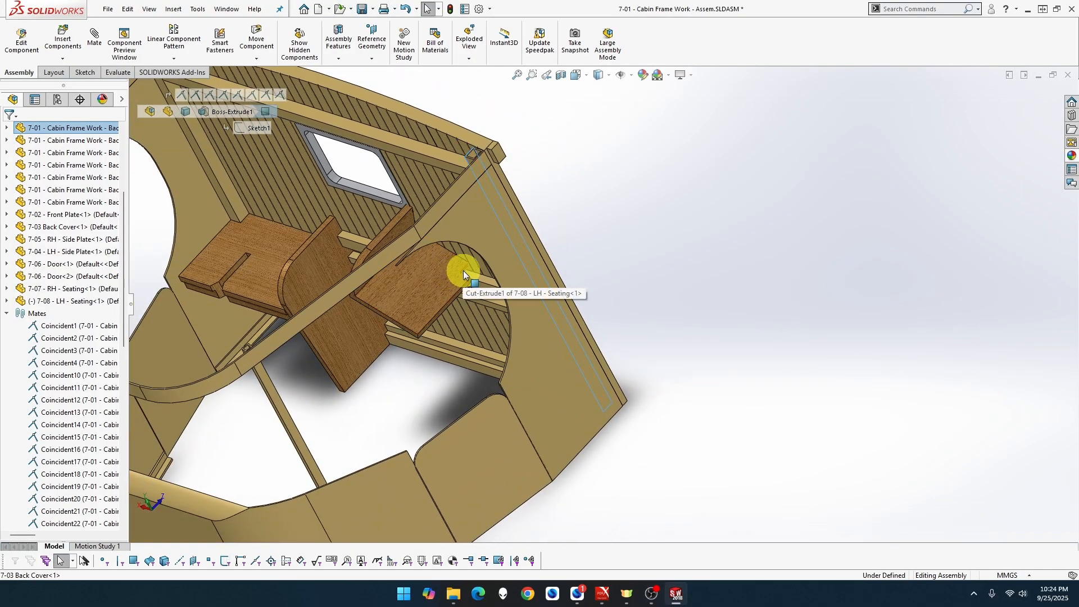
{"action": "scroll", "coordinate": [463, 270], "scroll_direction": "down", "scroll_amount": 2}
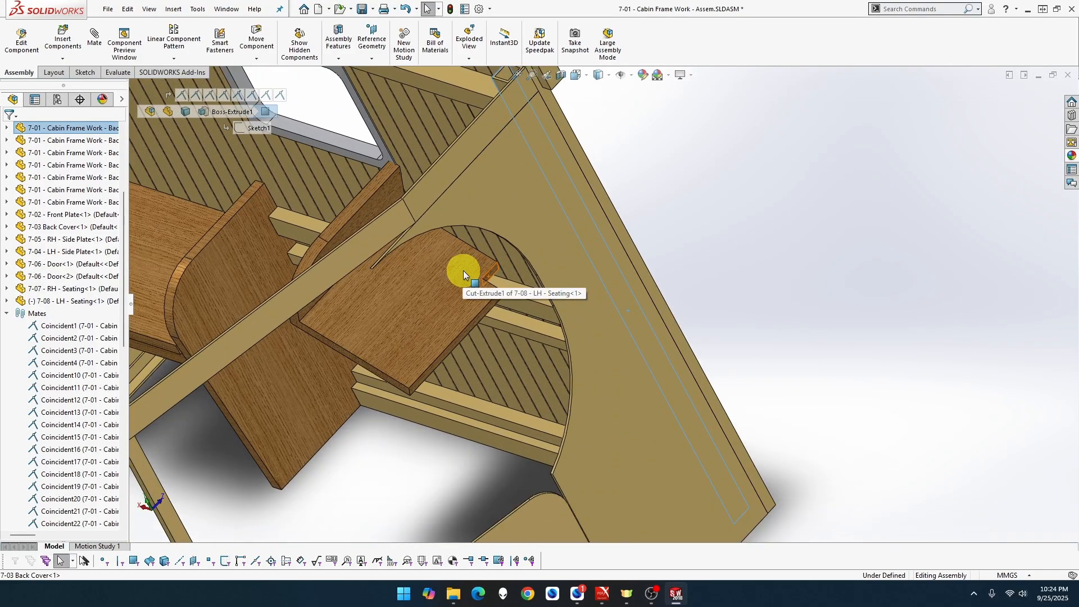
{"action": "left_click", "coordinate": [493, 276]}
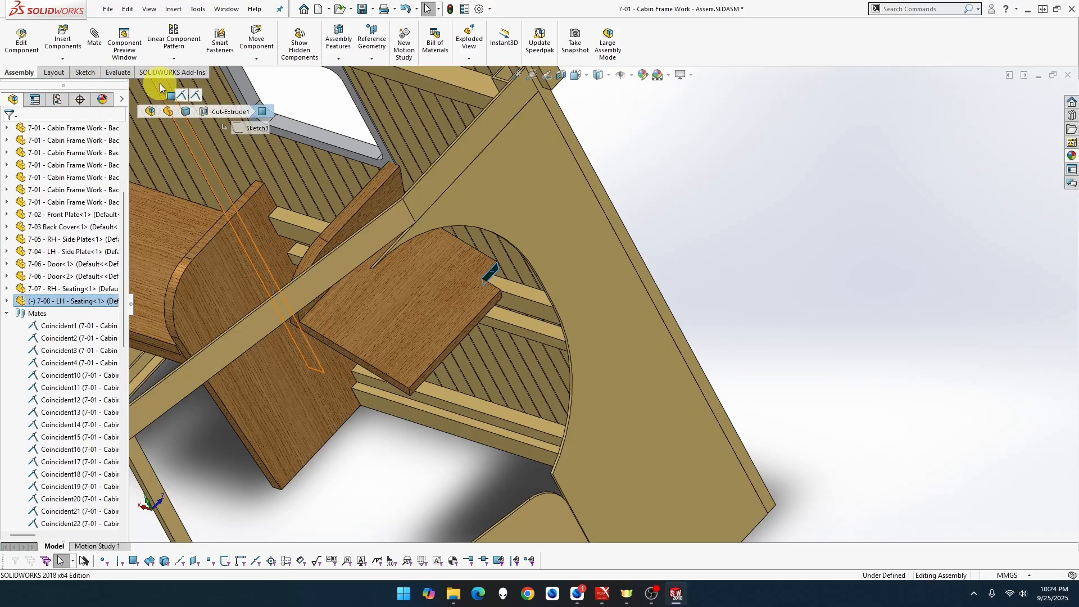
{"action": "left_click", "coordinate": [97, 42]}
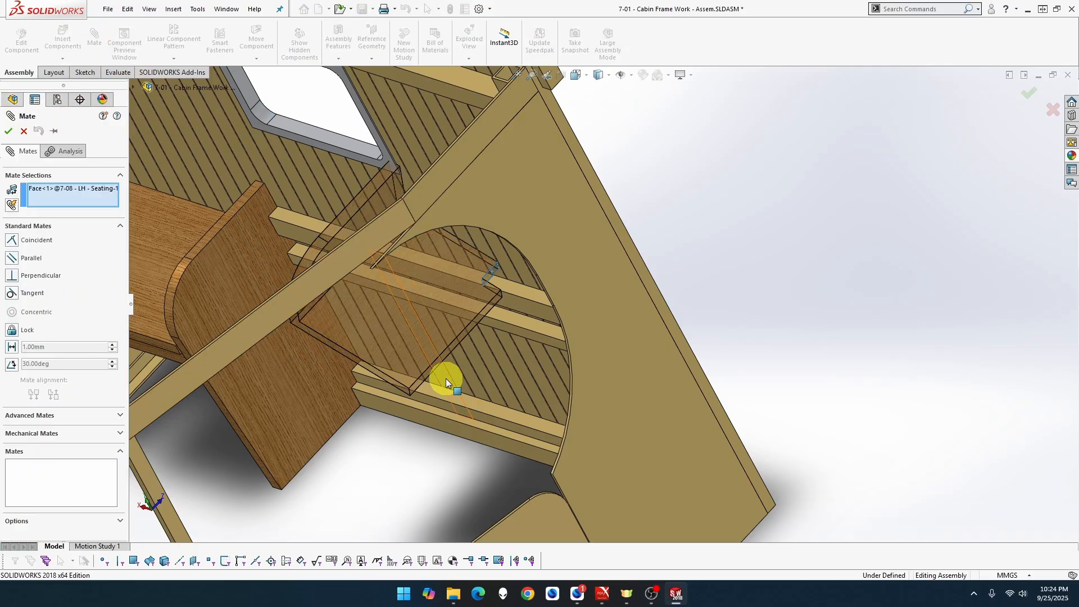
{"action": "middle_click_drag", "start_coordinate": [446, 379], "coordinate": [541, 394]}
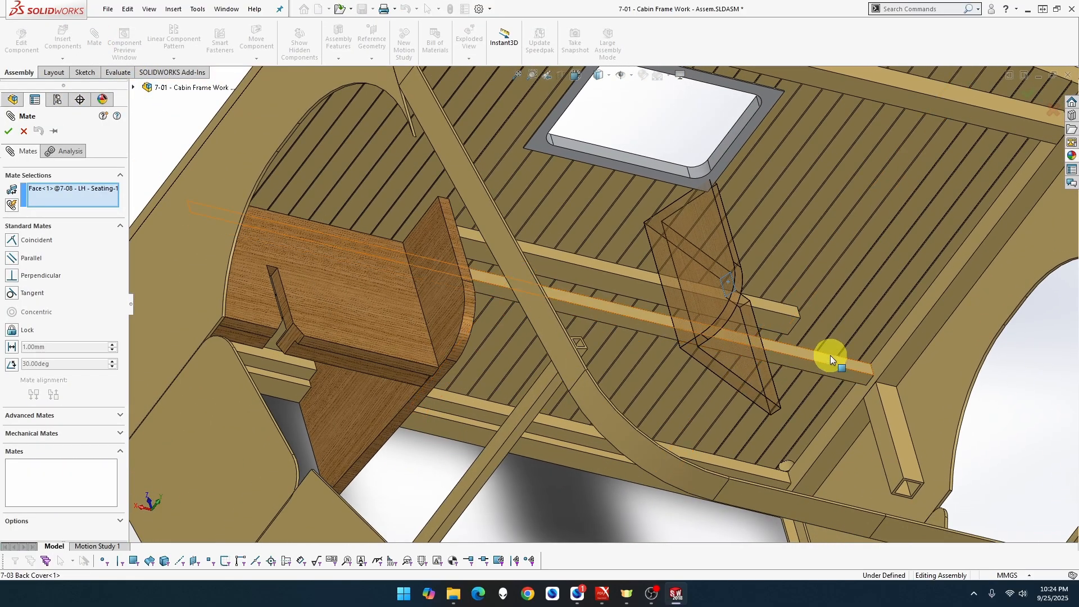
{"action": "left_click", "coordinate": [894, 353]}
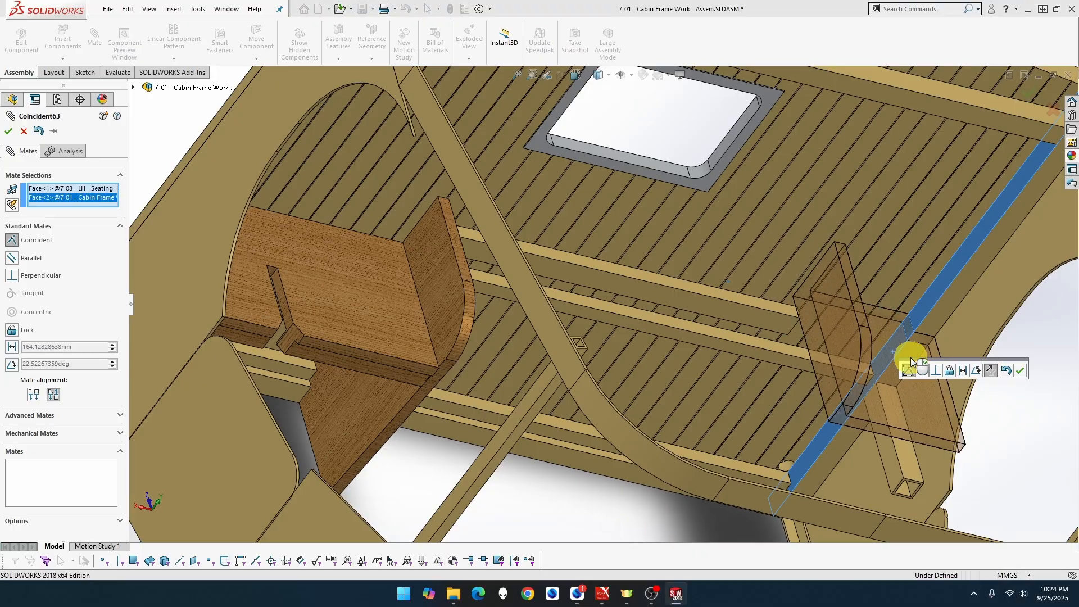
{"action": "left_click", "coordinate": [1022, 372]}
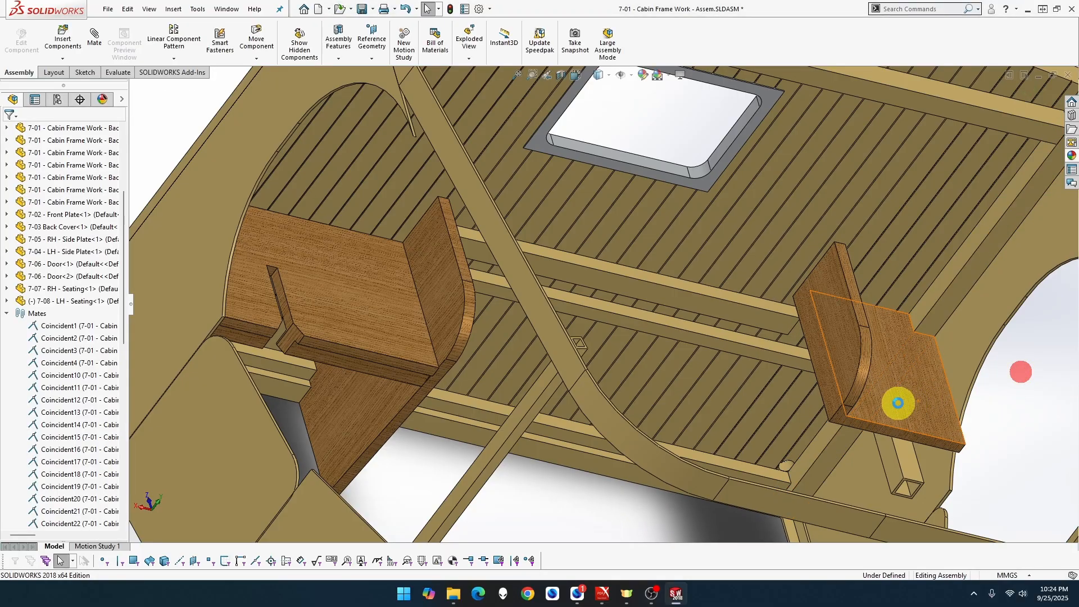
Step: Slide the LH seat upward along the vertical back support tube to a position above the square-tube bracket
{"action": "scroll", "coordinate": [899, 393], "scroll_direction": "down", "scroll_amount": 3}
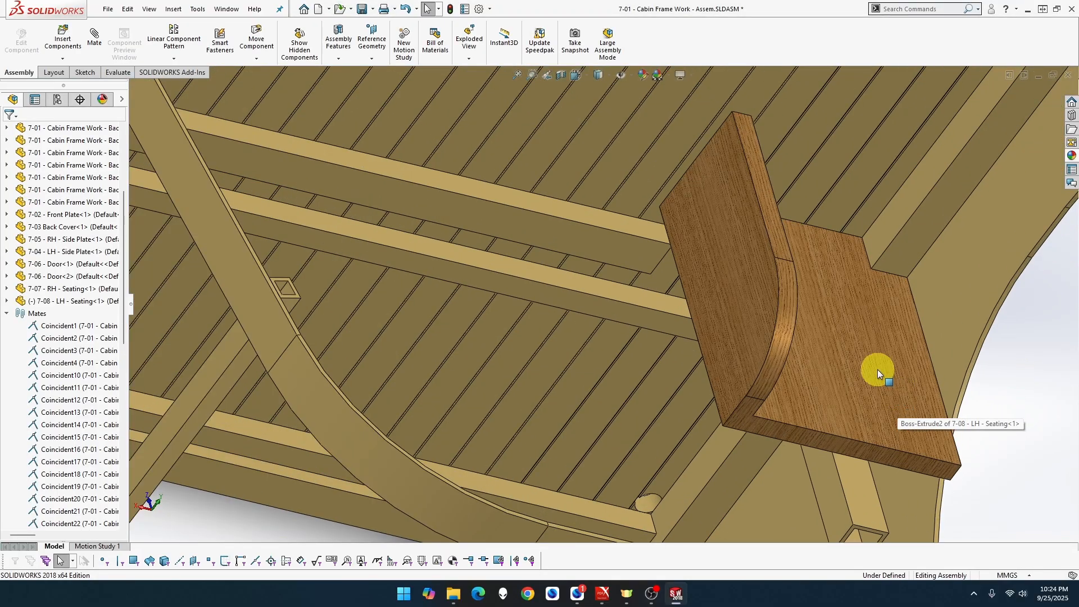
{"action": "left_click_drag", "start_coordinate": [878, 370], "coordinate": [890, 227]}
{"action": "scroll", "coordinate": [821, 269], "scroll_direction": "down", "scroll_amount": 3}
{"action": "scroll", "coordinate": [821, 268], "scroll_direction": "up", "scroll_amount": 6}
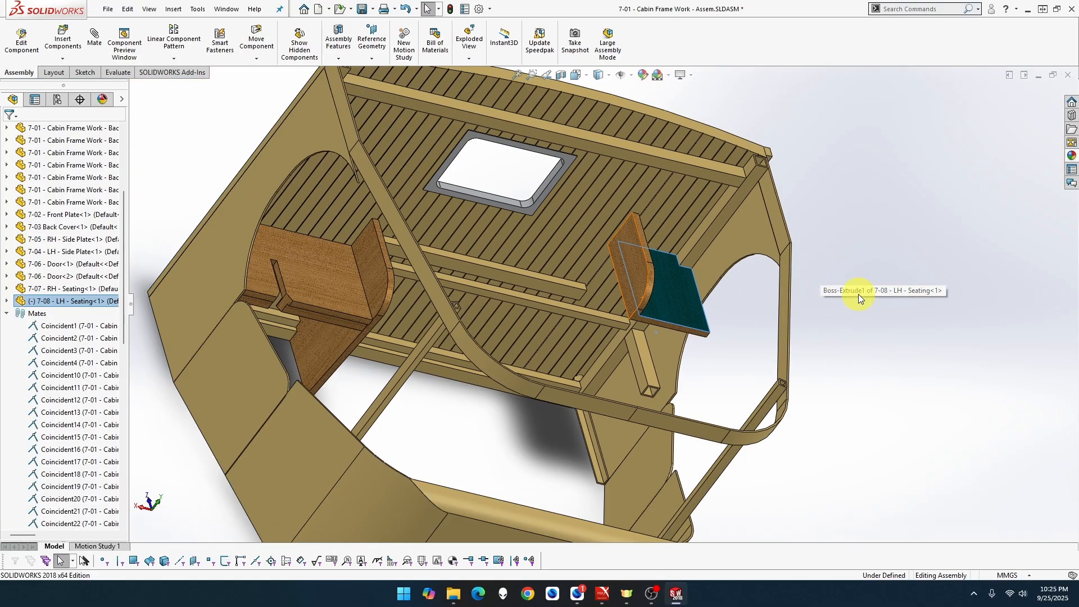
{"action": "left_click", "coordinate": [881, 298]}
Step: Compare both seats in the cabin and test whether the RH seat can still be moved
{"action": "middle_click_drag", "start_coordinate": [872, 340], "coordinate": [727, 359]}
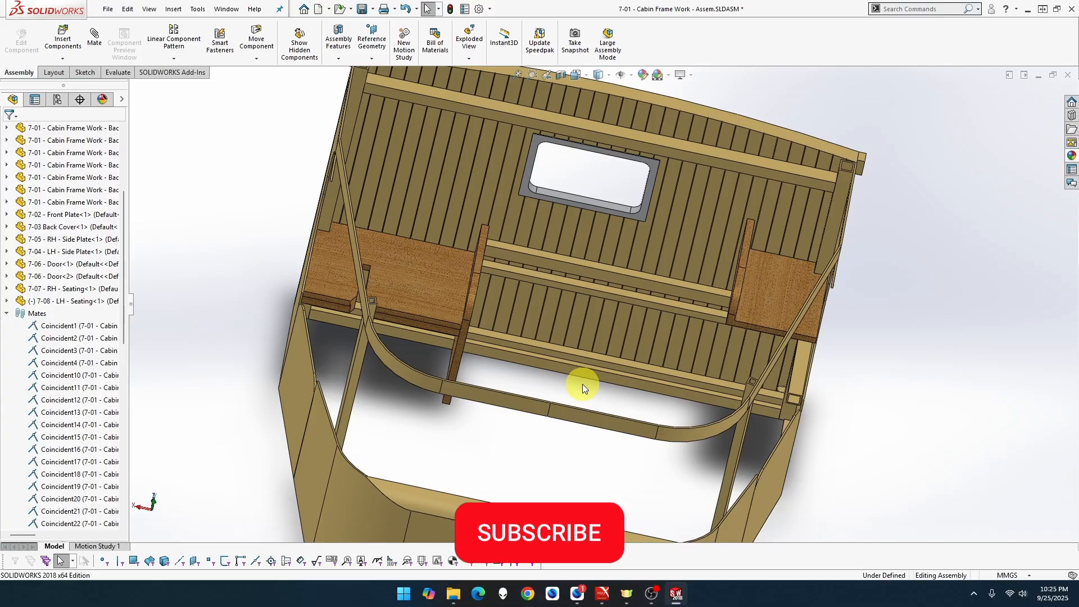
{"action": "middle_click_drag", "start_coordinate": [582, 383], "coordinate": [484, 346]}
{"action": "left_click_drag", "start_coordinate": [479, 338], "coordinate": [468, 312]}
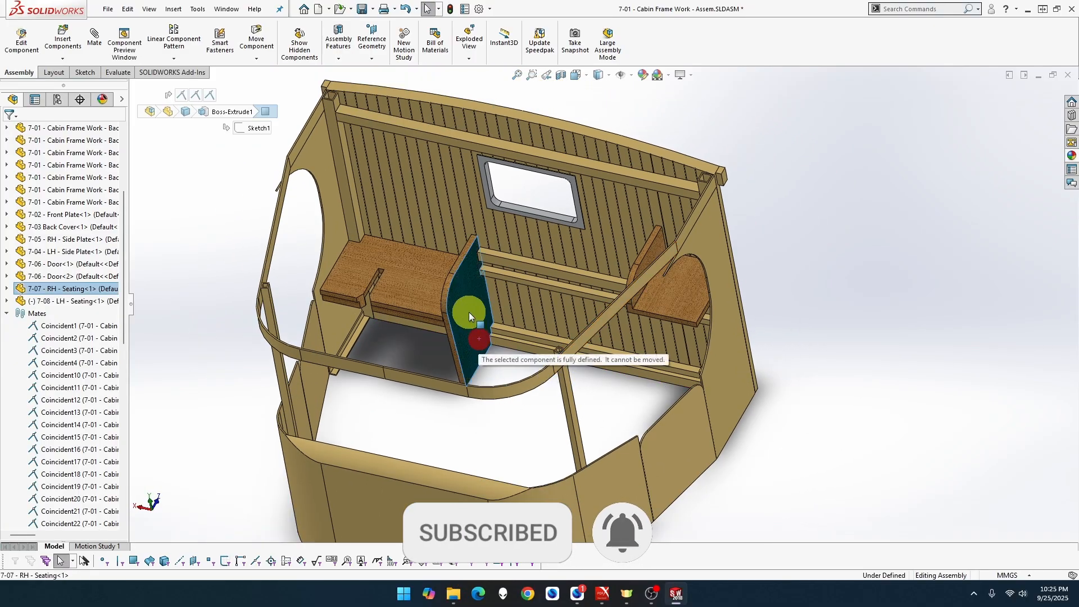
{"action": "left_click_drag", "start_coordinate": [409, 282], "coordinate": [416, 285]}
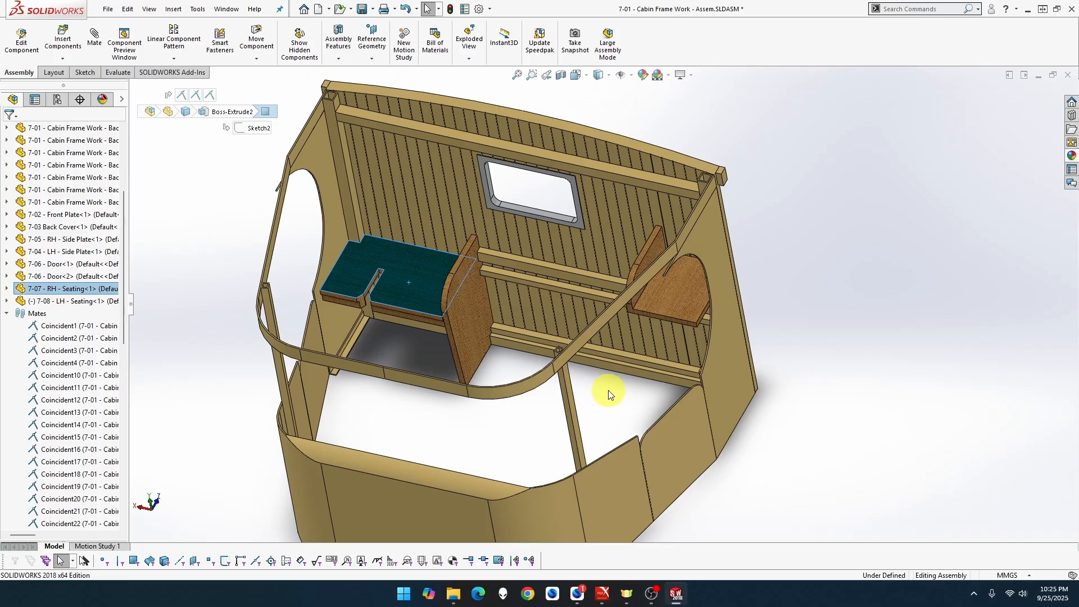
{"action": "left_click", "coordinate": [802, 401]}
Step: Switch to the 7-08 LH Seating part document
{"action": "key", "text": "ctrl+Tab"}
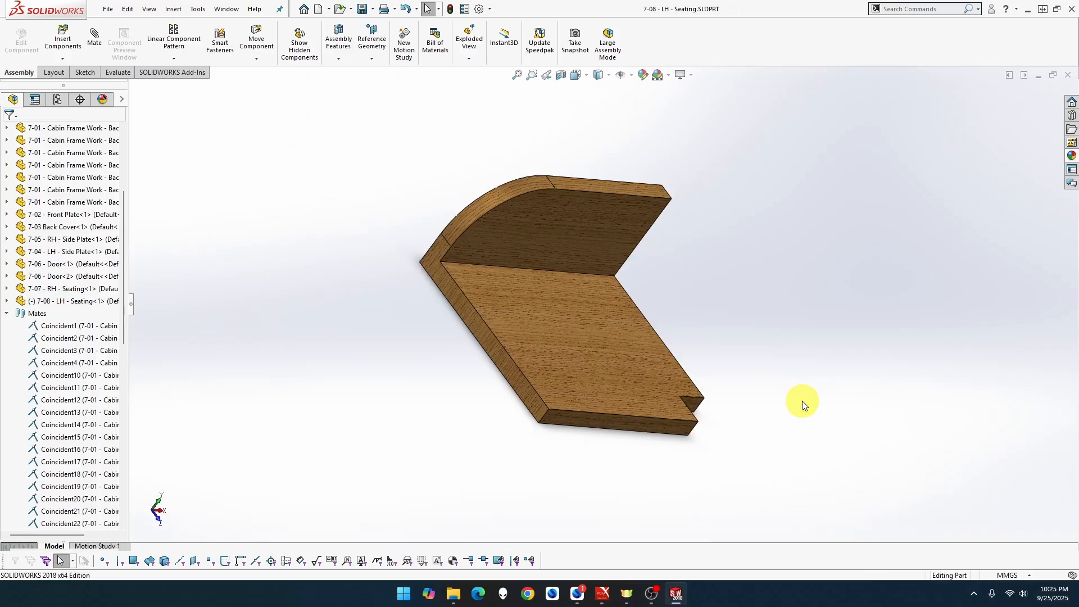